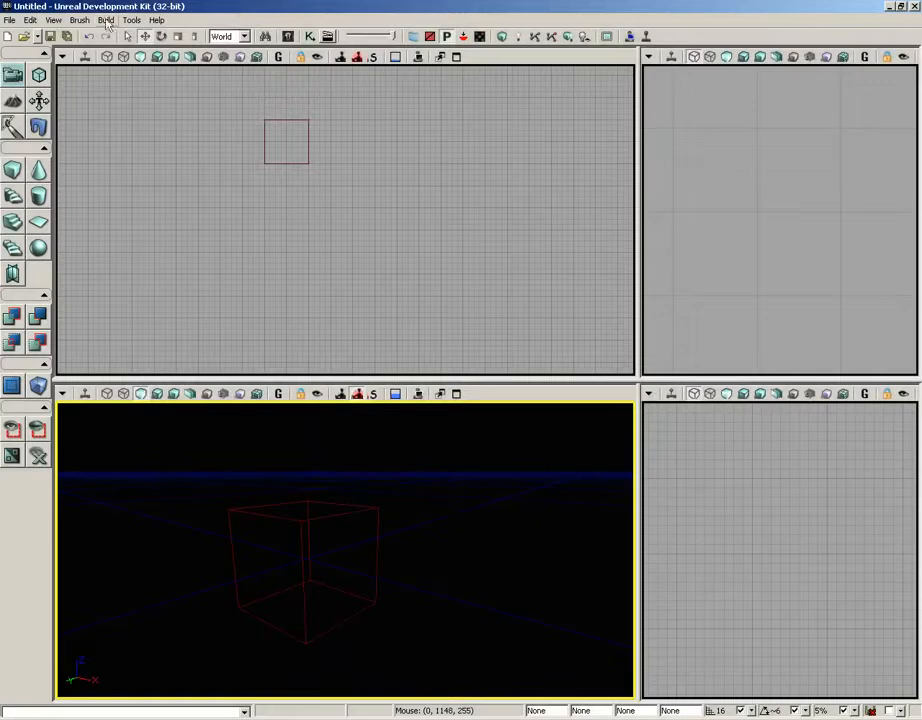
click(79, 20)
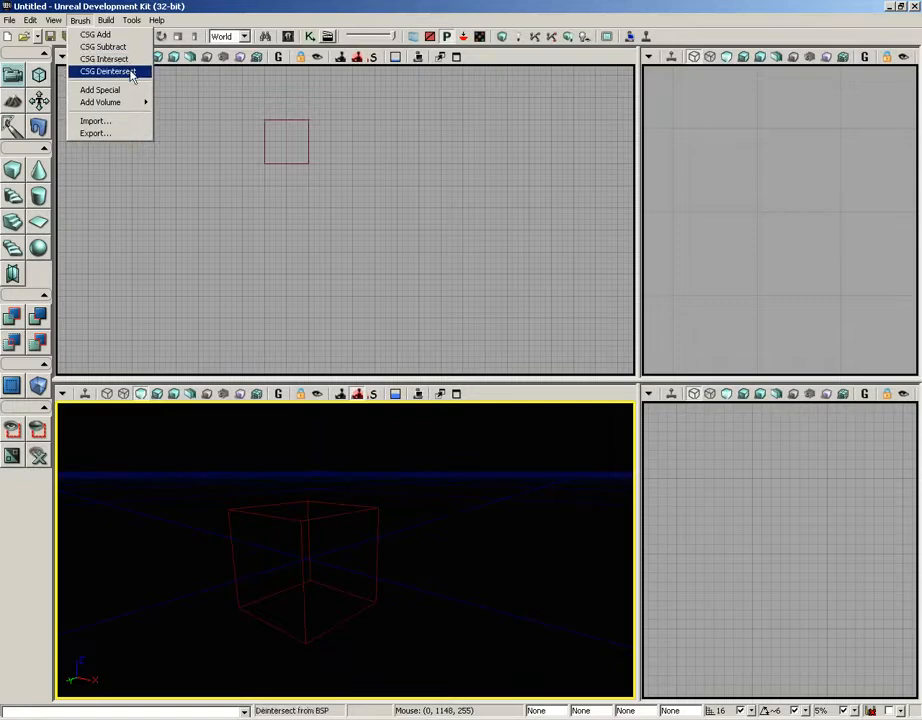
click(77, 21)
drag(466, 475, 466, 474)
mouse_move(466, 474)
right_down()
mouse_move(466, 519)
mouse_move(466, 475)
right_up()
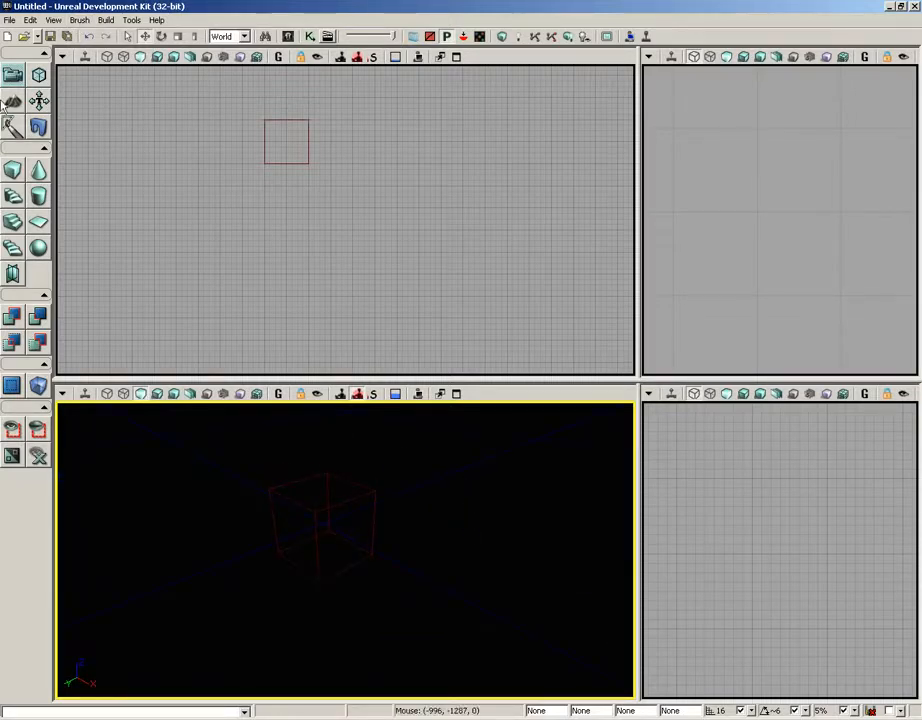
Create a new map to replace the current untitled level.
click(9, 20)
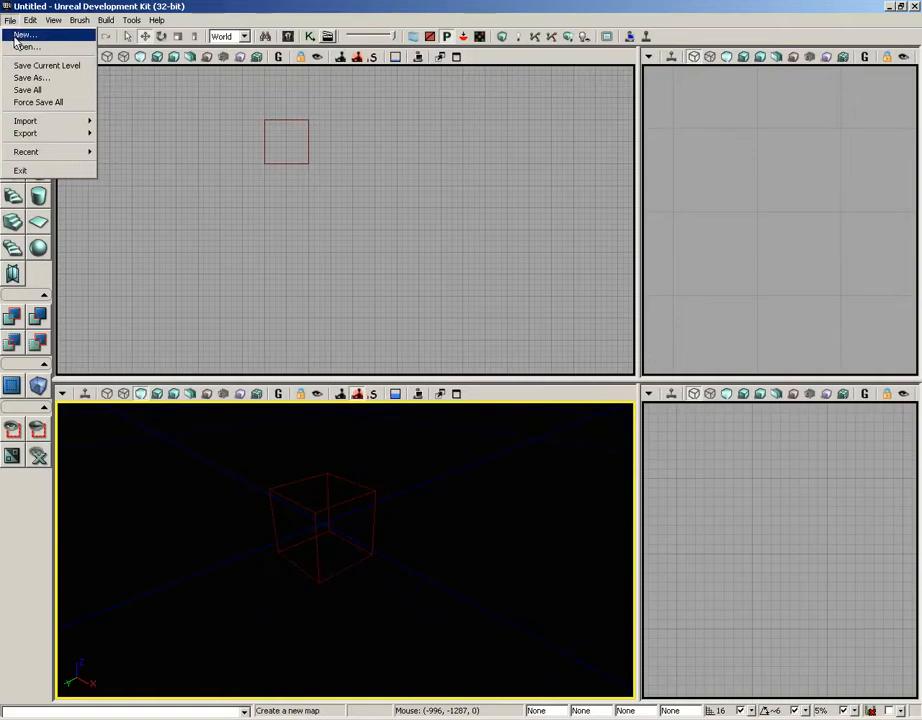
click(22, 35)
click(508, 355)
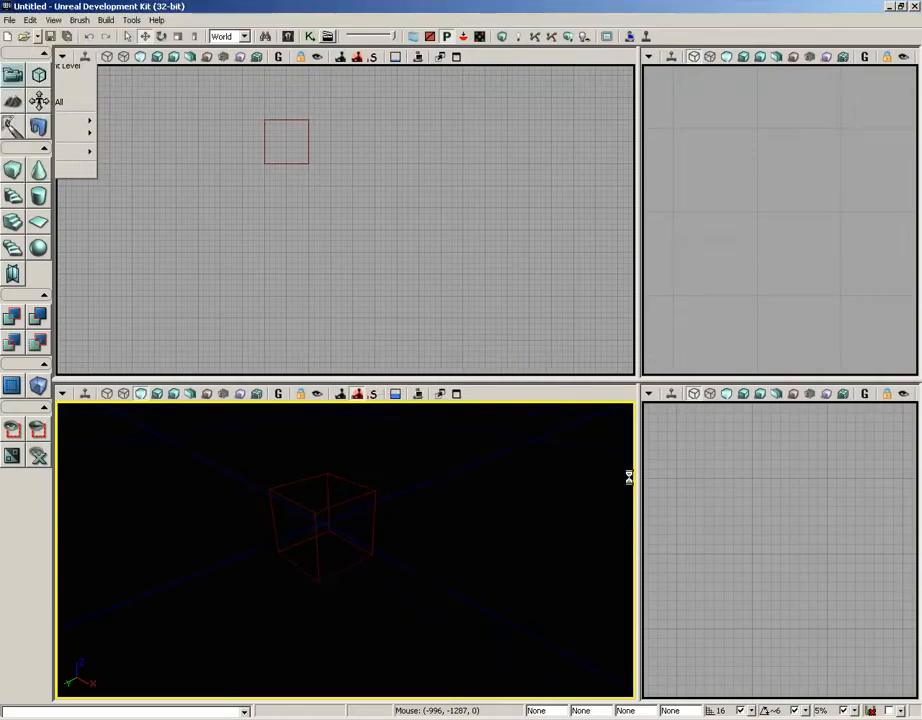
right_drag(464, 491, 480, 549)
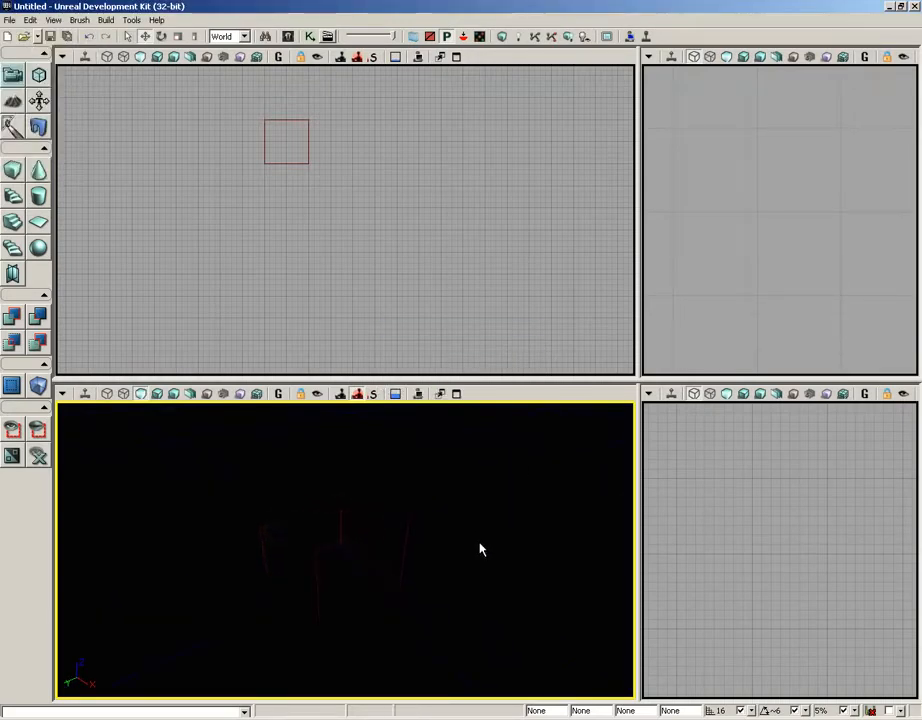
right_drag(443, 512, 269, 563)
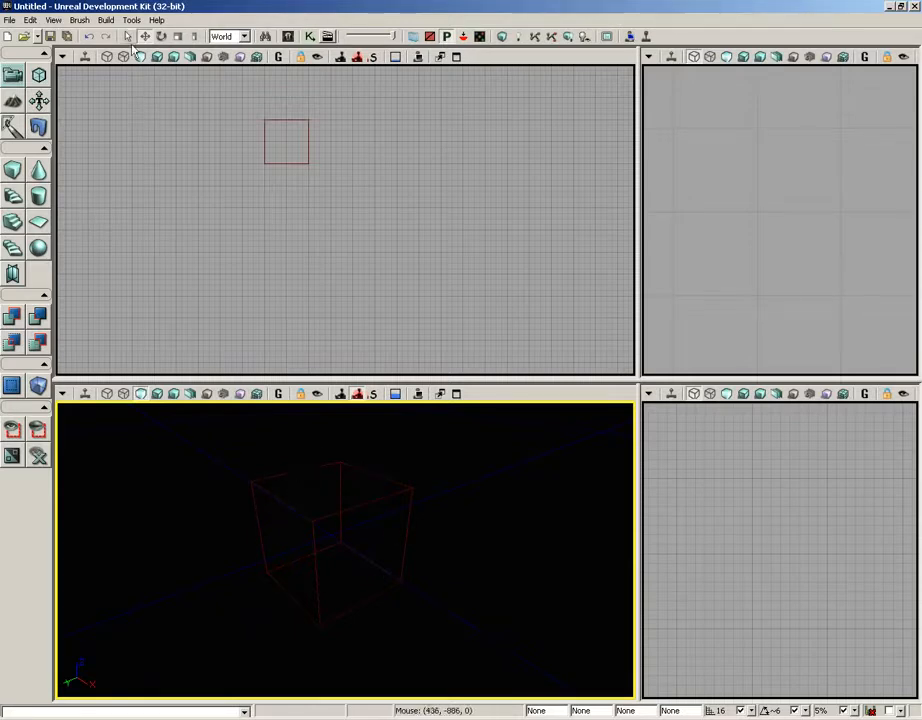
Add a solid cube at the builder brush's position with CSG Add.
click(79, 20)
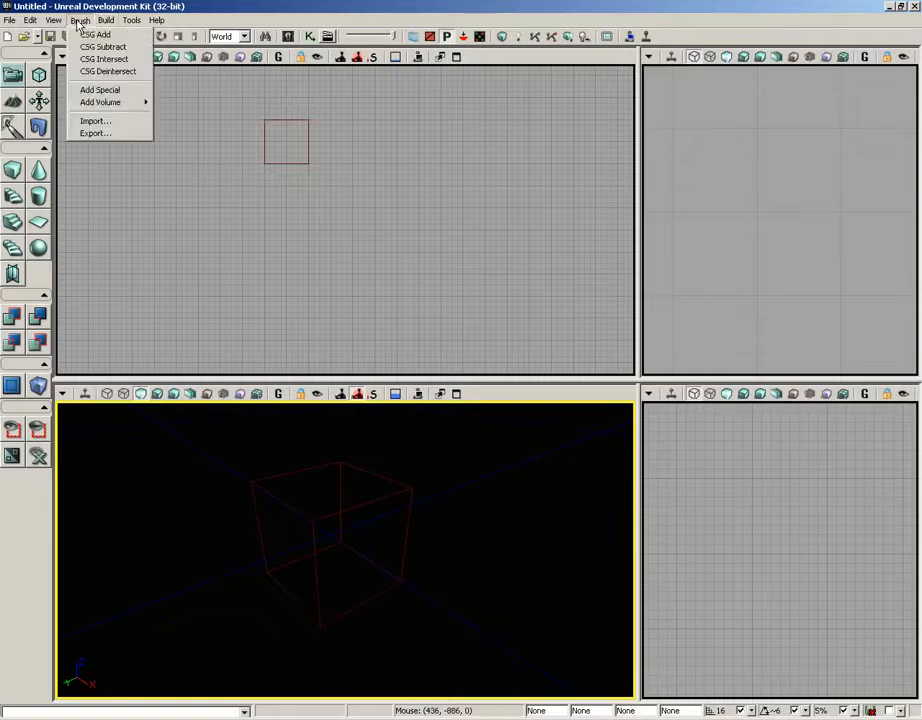
click(120, 36)
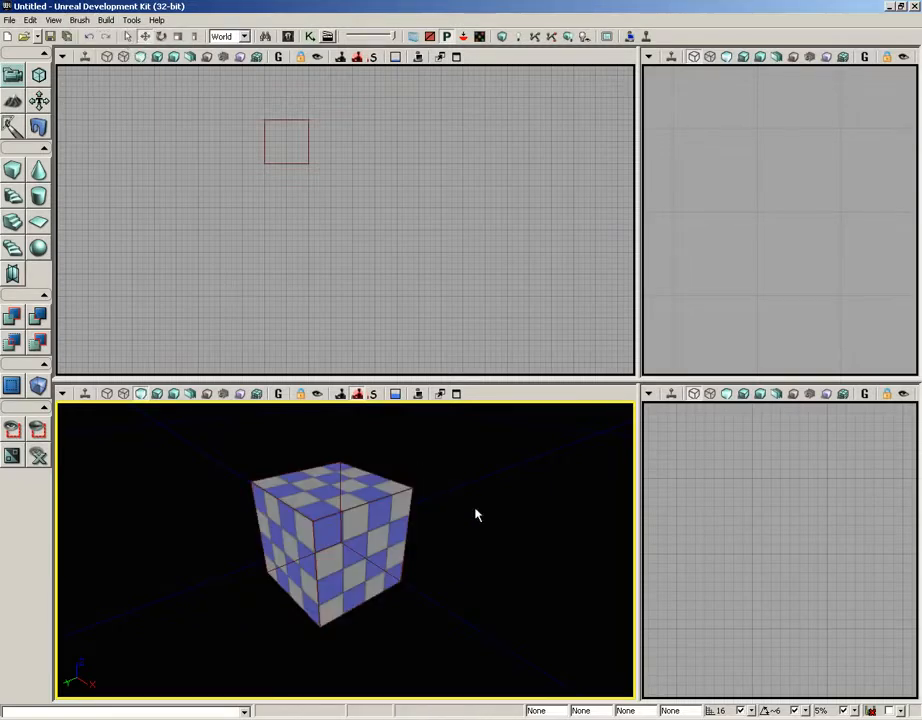
mouse_move(475, 513)
right_down()
mouse_move(578, 504)
mouse_move(539, 504)
right_up()
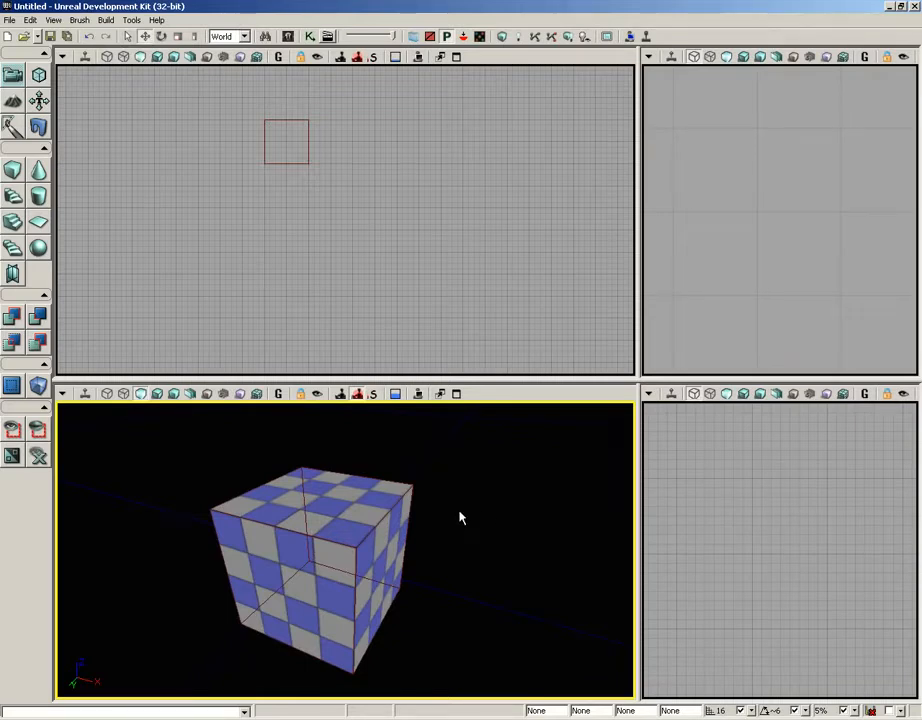
drag(460, 517, 467, 541)
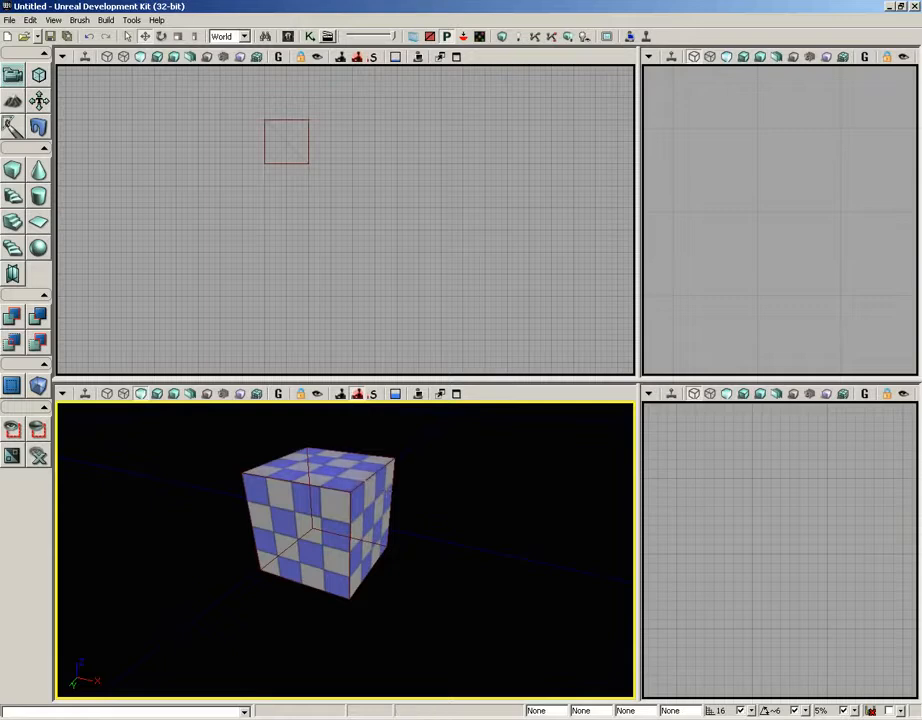
Move the builder brush beside the first cube, leaving a small gap, and create a second cube there with CSG Add.
click(308, 167)
mouse_move(309, 169)
mouse_down()
mouse_move(355, 127)
mouse_move(356, 290)
mouse_move(403, 259)
mouse_up()
mouse_move(457, 492)
mouse_down()
mouse_move(385, 512)
mouse_move(626, 523)
mouse_move(494, 515)
mouse_move(605, 492)
mouse_move(546, 489)
mouse_move(562, 486)
mouse_up()
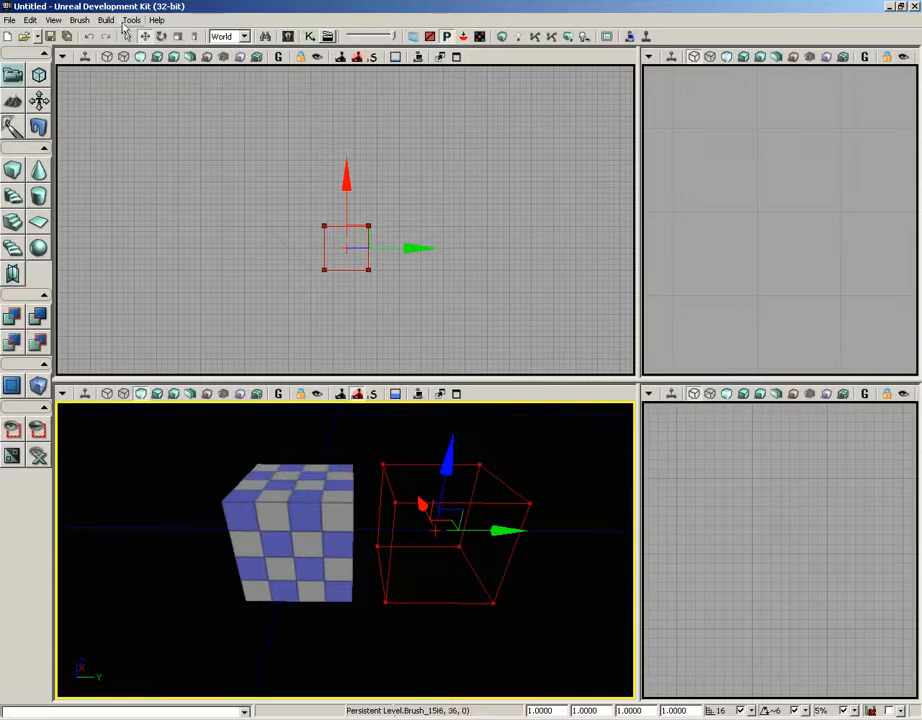
click(79, 20)
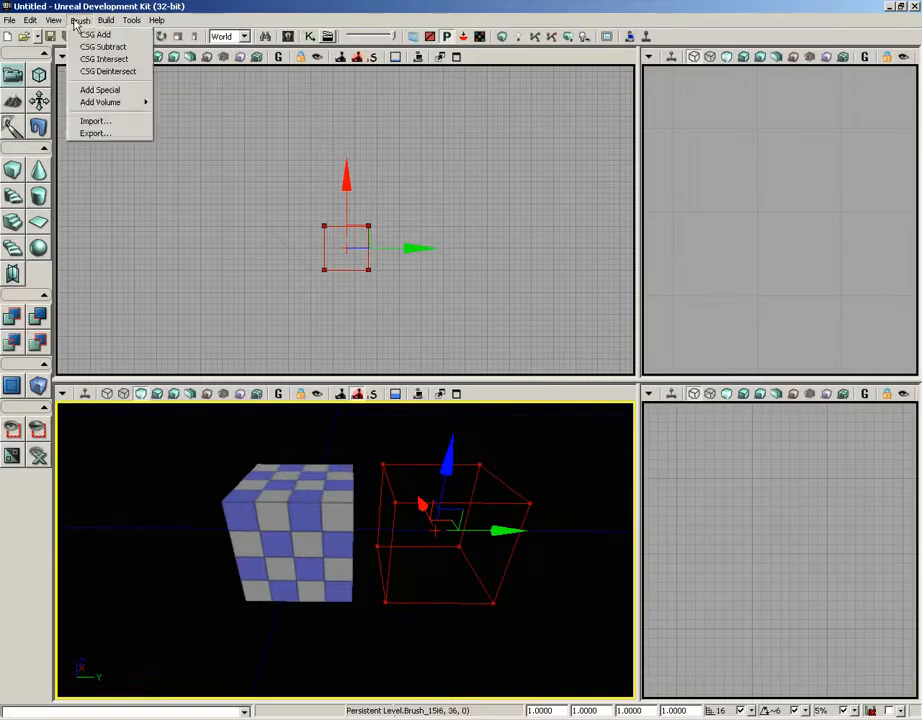
click(92, 33)
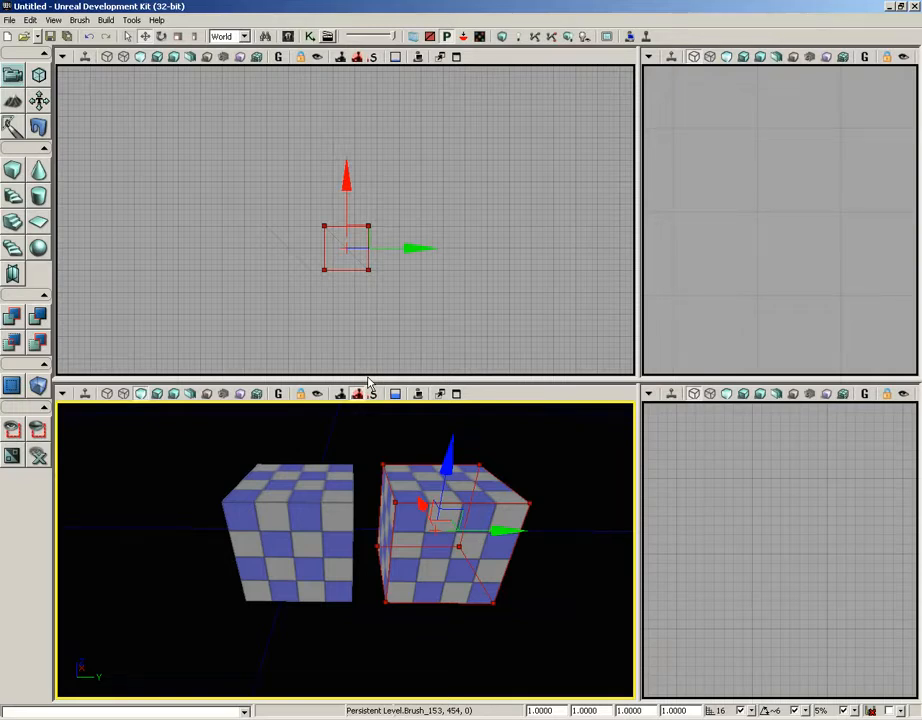
Move the builder brush between the two cubes and raise it so it overlaps both of their upper inner parts.
drag(513, 531, 420, 531)
drag(356, 466, 357, 406)
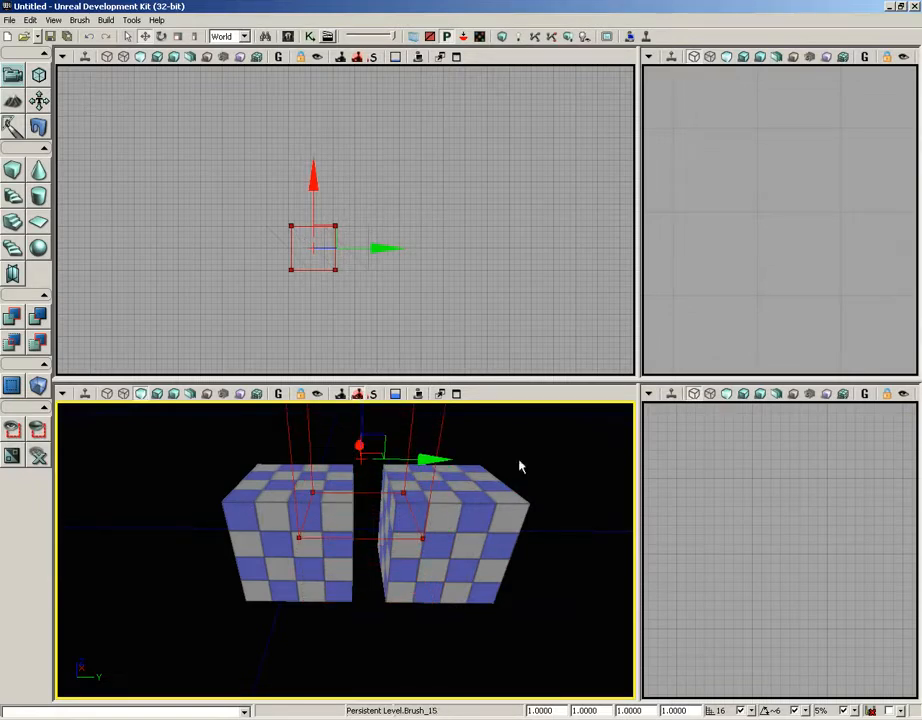
middle_drag(545, 484, 555, 460)
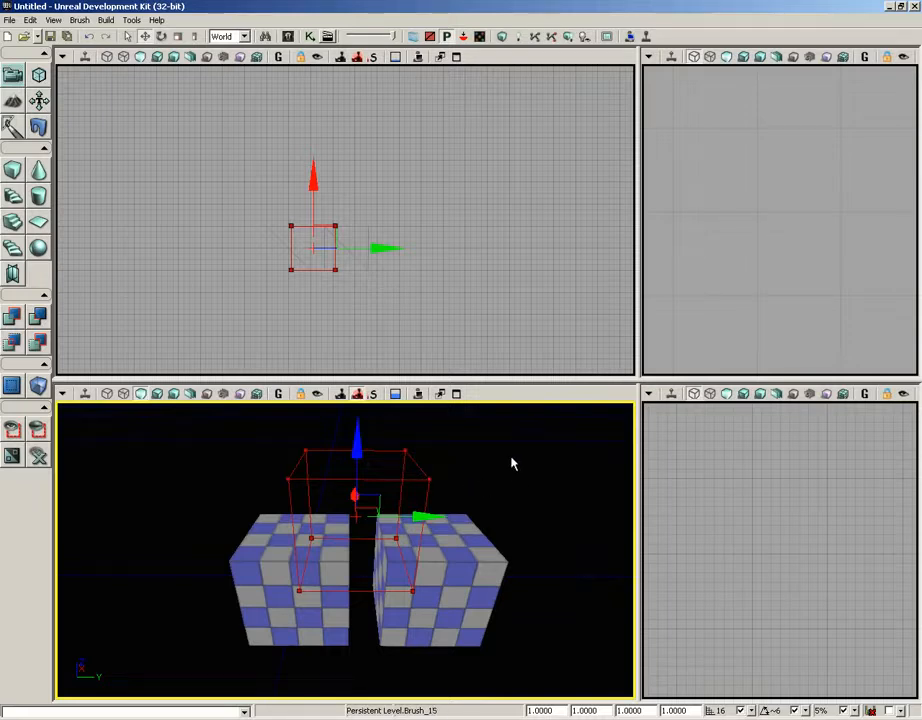
middle_drag(522, 458, 527, 480)
right_drag(527, 480, 522, 426)
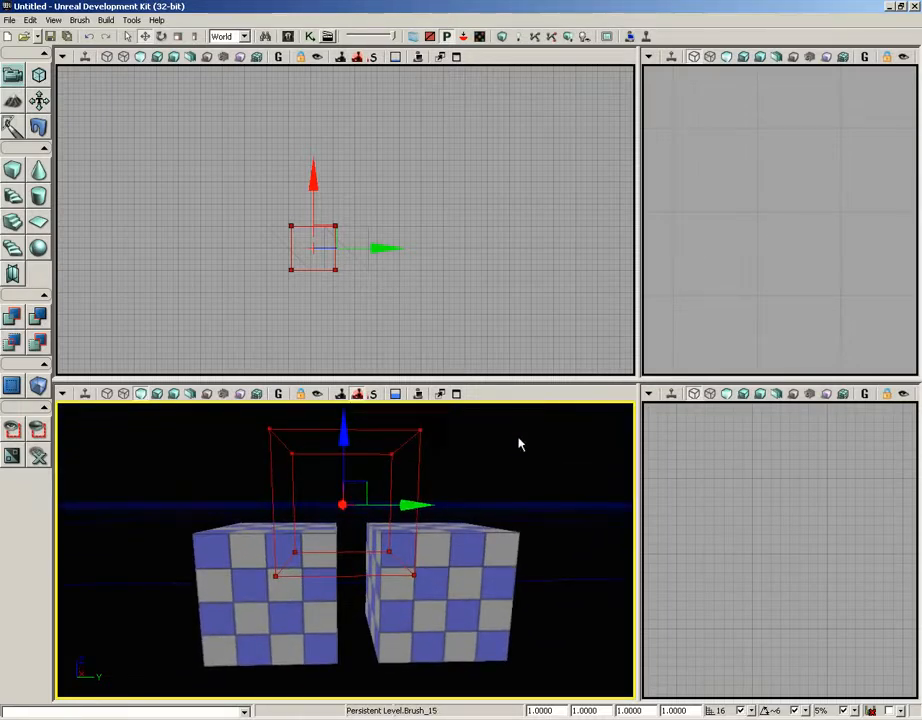
Cut the builder brush's volume out of both cubes with CSG Subtract.
click(79, 20)
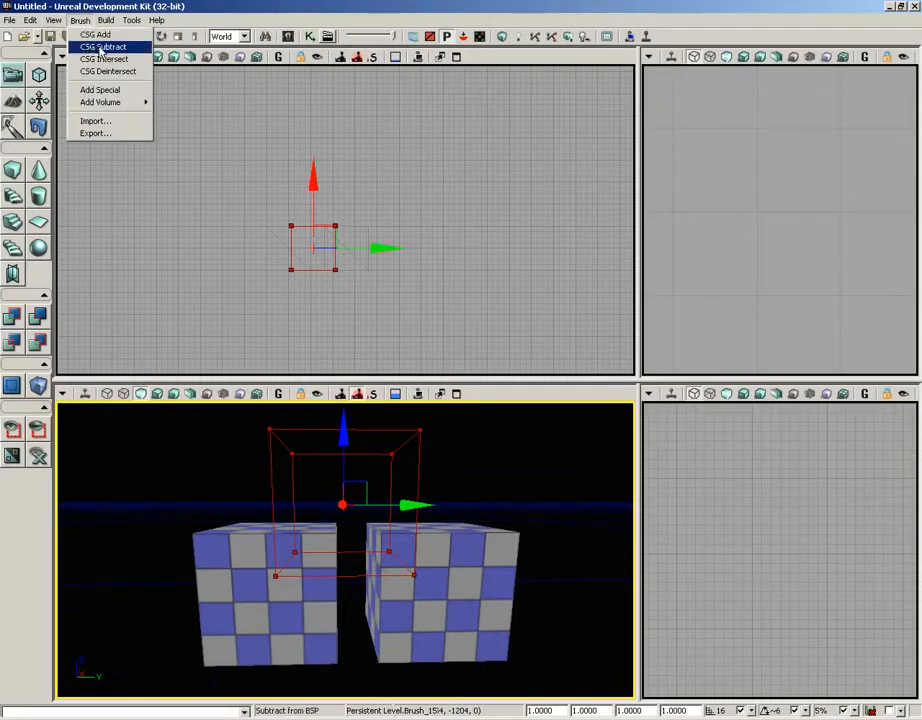
click(102, 48)
mouse_move(512, 465)
mouse_down()
mouse_move(463, 442)
mouse_move(502, 463)
mouse_up()
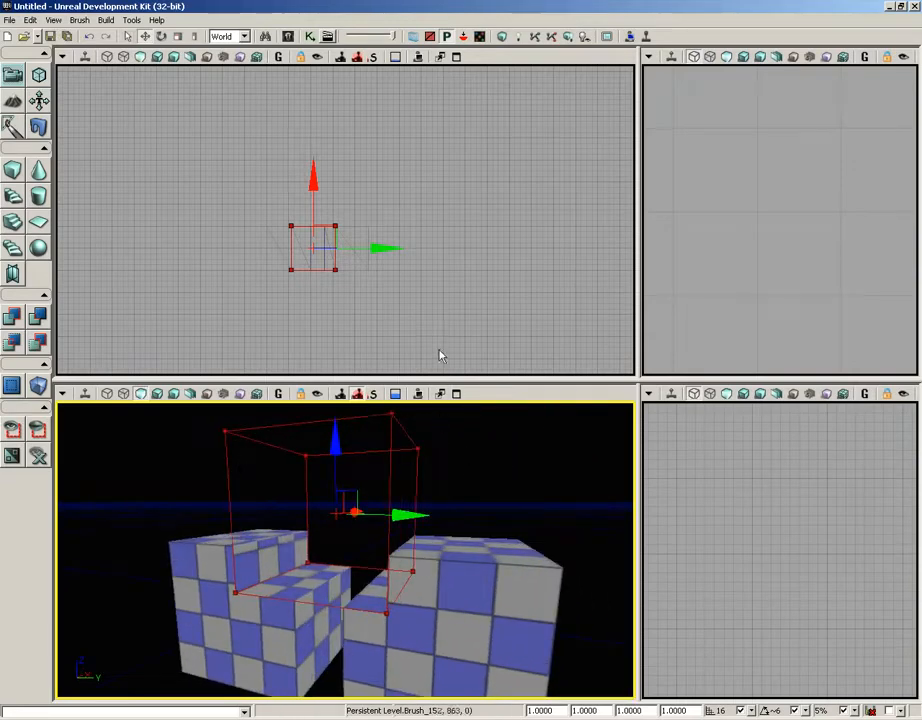
Move the builder brush up and sideways, clear of the two carved cubes.
mouse_move(740, 322)
mouse_down()
mouse_move(644, 69)
mouse_move(804, 348)
mouse_up()
mouse_move(786, 572)
mouse_down()
mouse_move(718, 409)
mouse_move(701, 407)
mouse_move(828, 567)
mouse_move(842, 546)
mouse_move(813, 632)
mouse_move(810, 680)
mouse_up()
drag(741, 523, 820, 592)
mouse_move(761, 500)
mouse_down()
mouse_move(815, 488)
mouse_move(778, 516)
mouse_move(873, 465)
mouse_up()
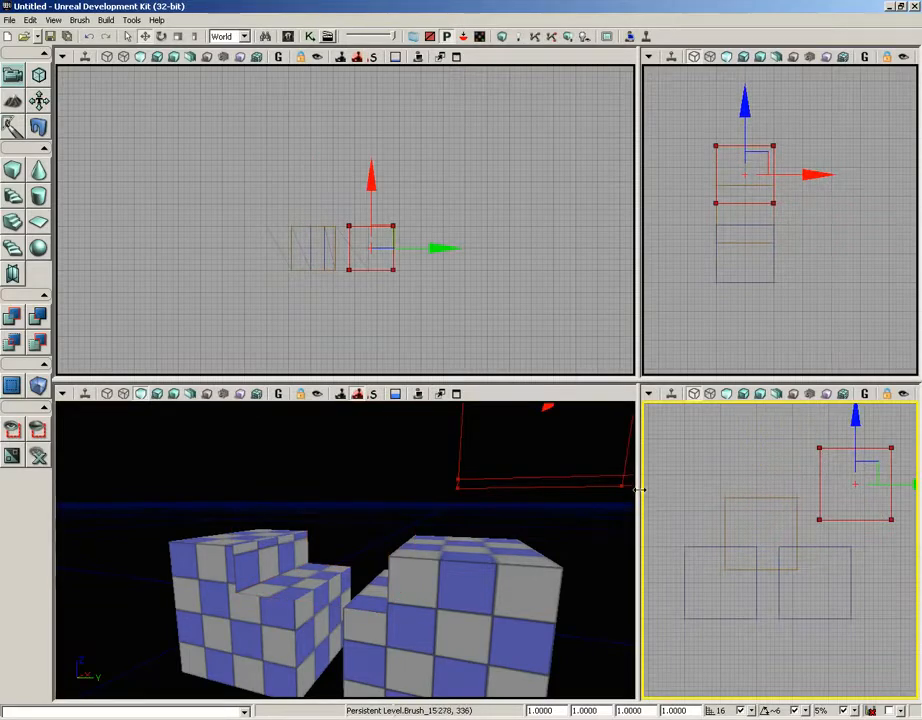
Enlarge the side wireframe view and select the first additive brush, the second additive brush and the subtractive brush in turn.
drag(638, 488, 313, 488)
drag(516, 382, 516, 232)
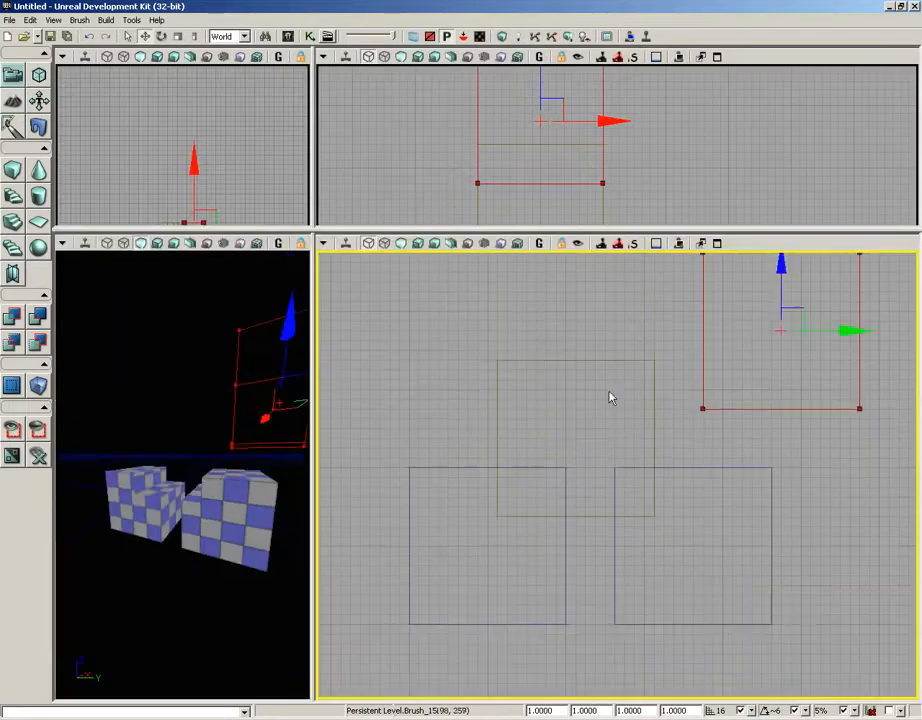
scroll(600, 380, down, 2)
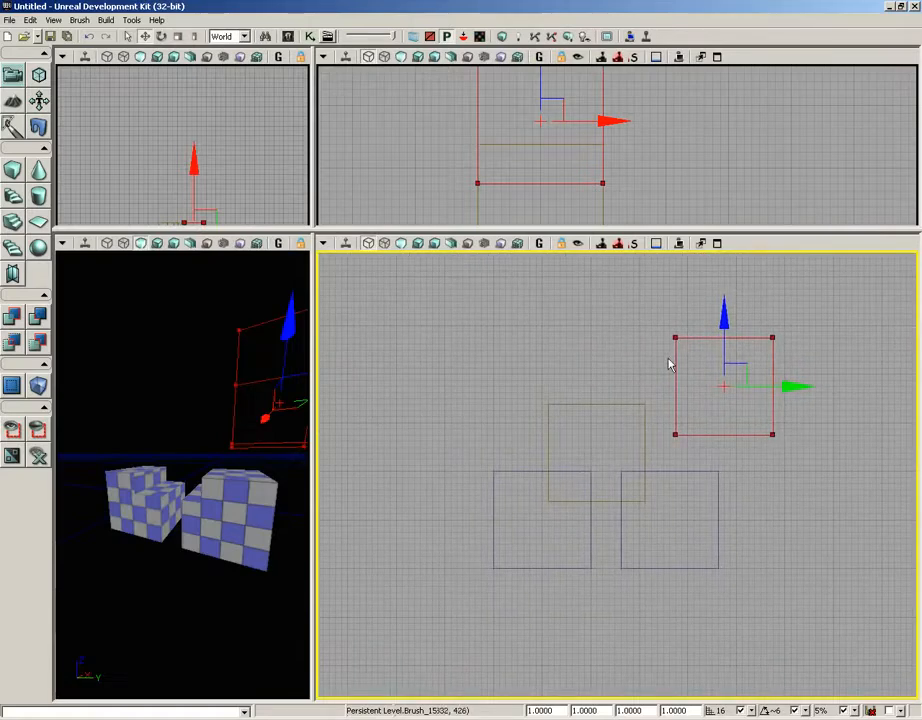
click(582, 568)
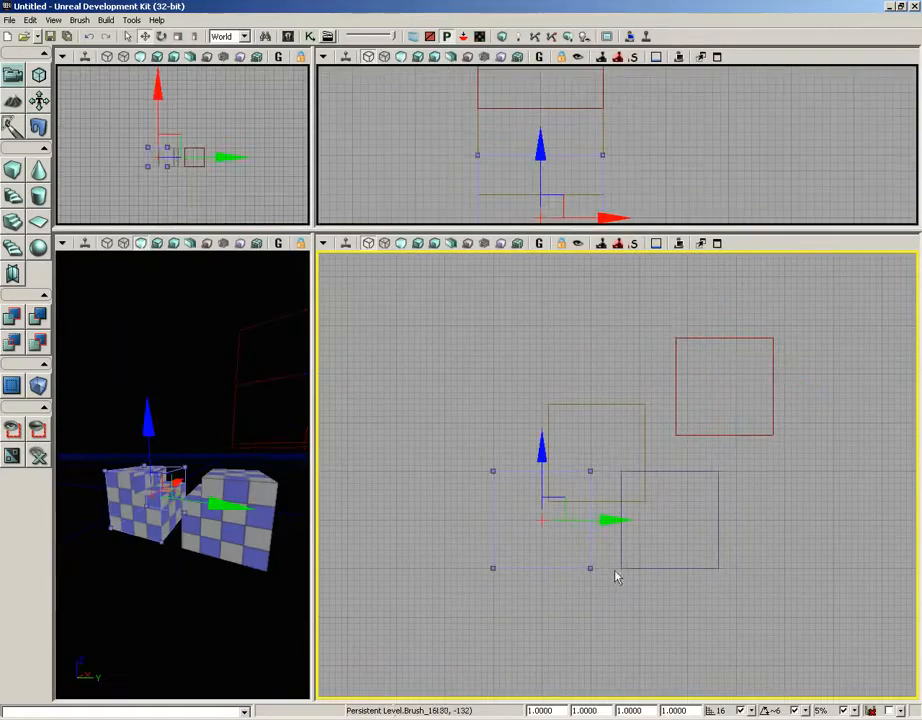
click(673, 568)
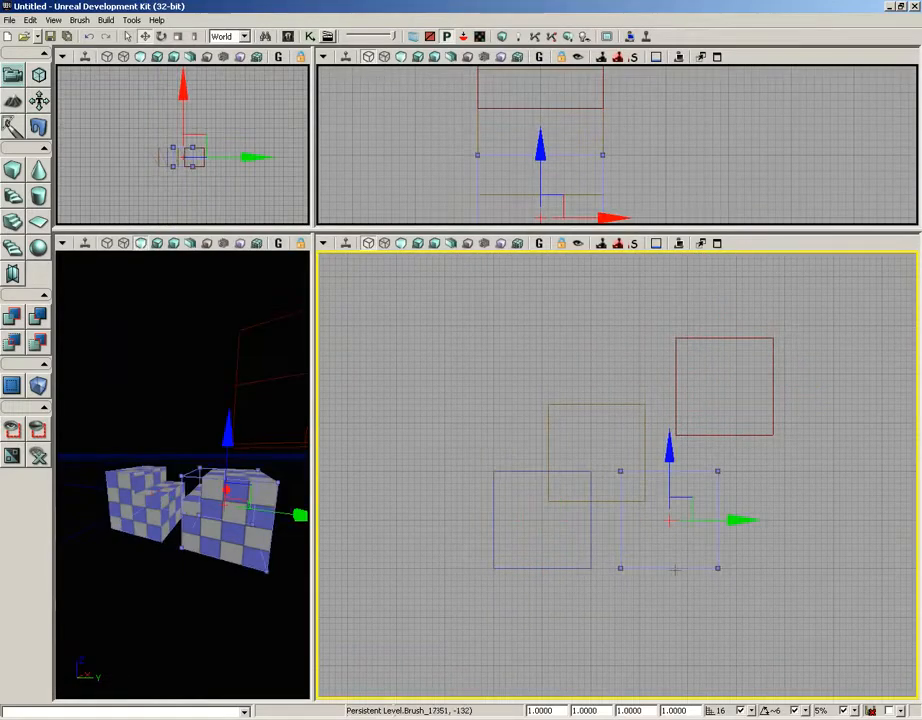
click(609, 404)
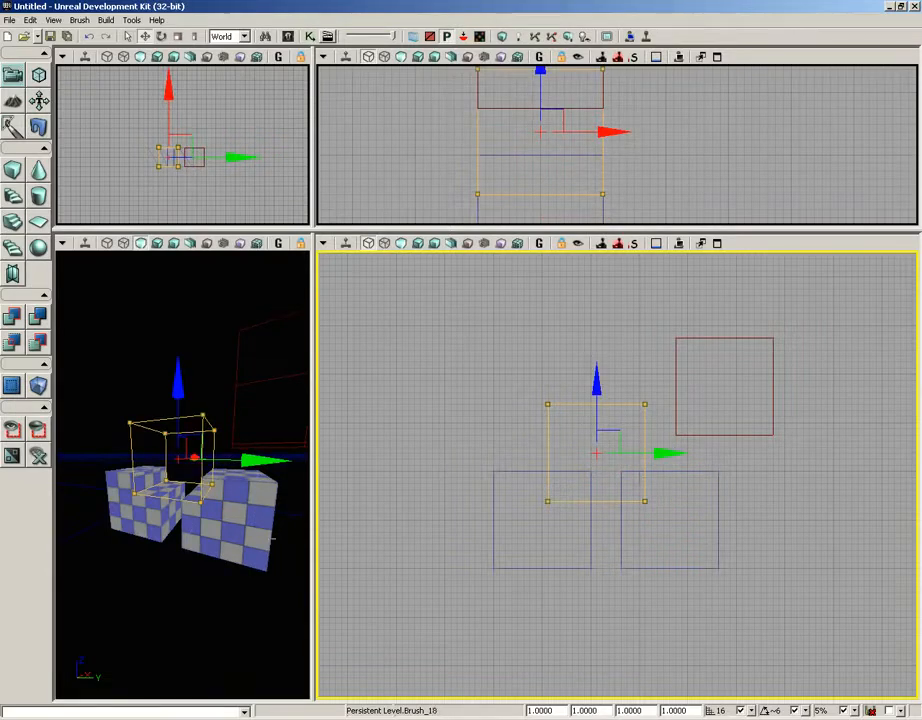
Enlarge the perspective view and slide the subtractive brush back and forth along the Y axis over the cubes.
drag(272, 539, 219, 552)
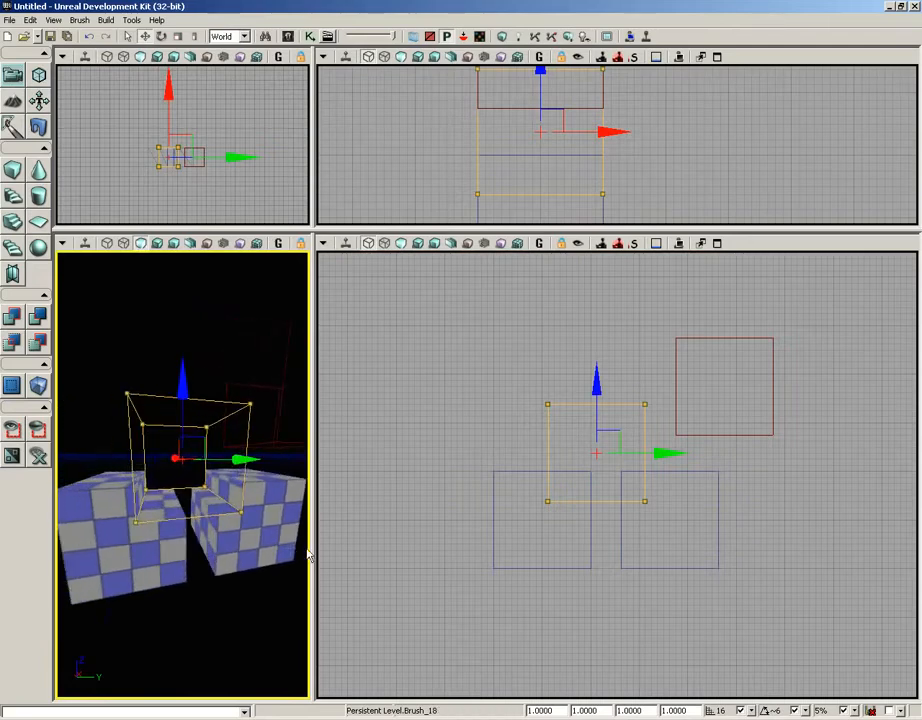
drag(309, 549, 574, 553)
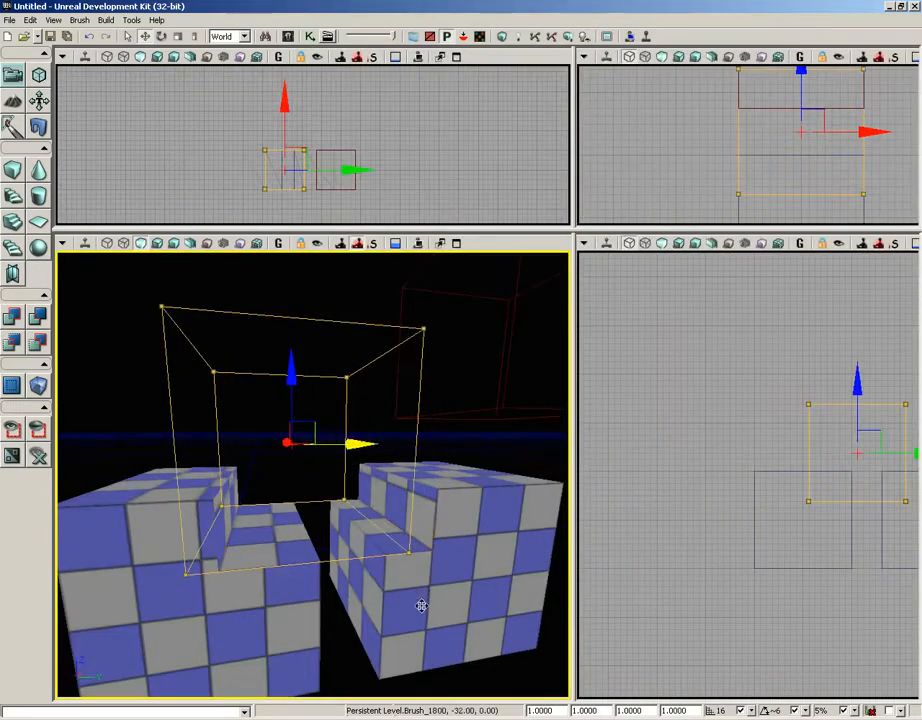
drag(349, 626, 364, 685)
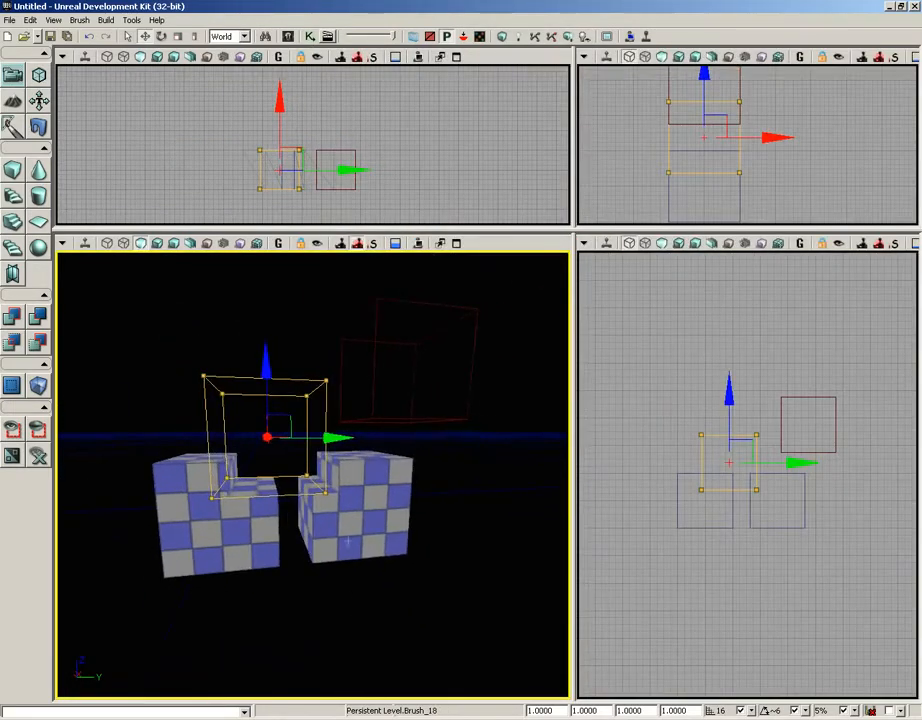
drag(346, 434, 340, 436)
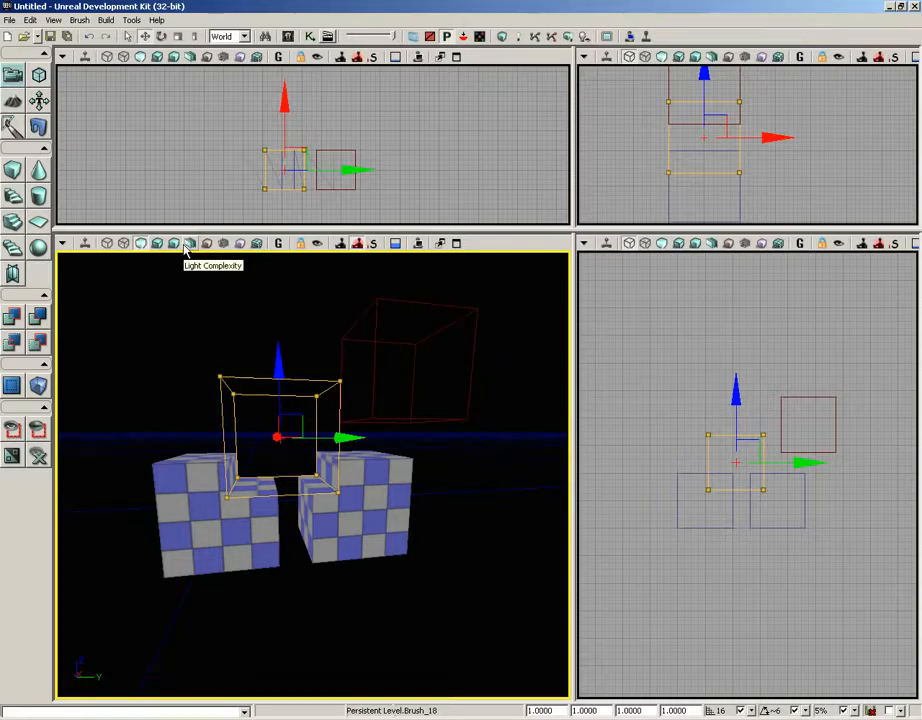
click(77, 21)
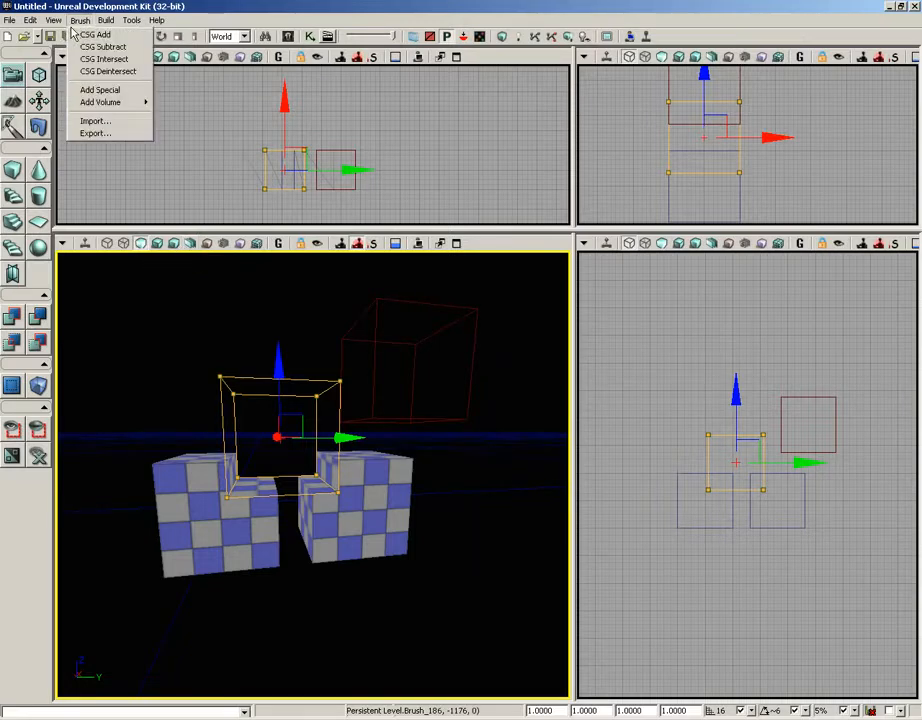
click(136, 66)
Select the builder brush and lower it so it overlaps the upper outer corner of the second cube.
click(376, 333)
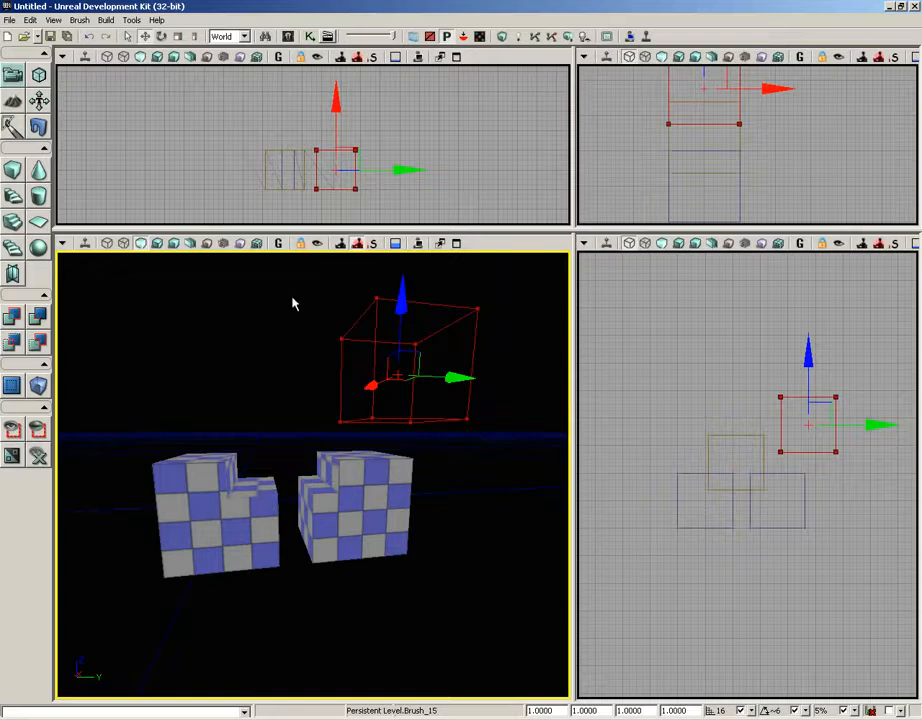
mouse_move(747, 578)
mouse_down()
mouse_move(681, 545)
mouse_move(698, 566)
mouse_up()
scroll(683, 599, up, 5)
mouse_move(778, 335)
mouse_down()
mouse_move(788, 407)
mouse_move(778, 403)
mouse_up()
drag(811, 535, 785, 548)
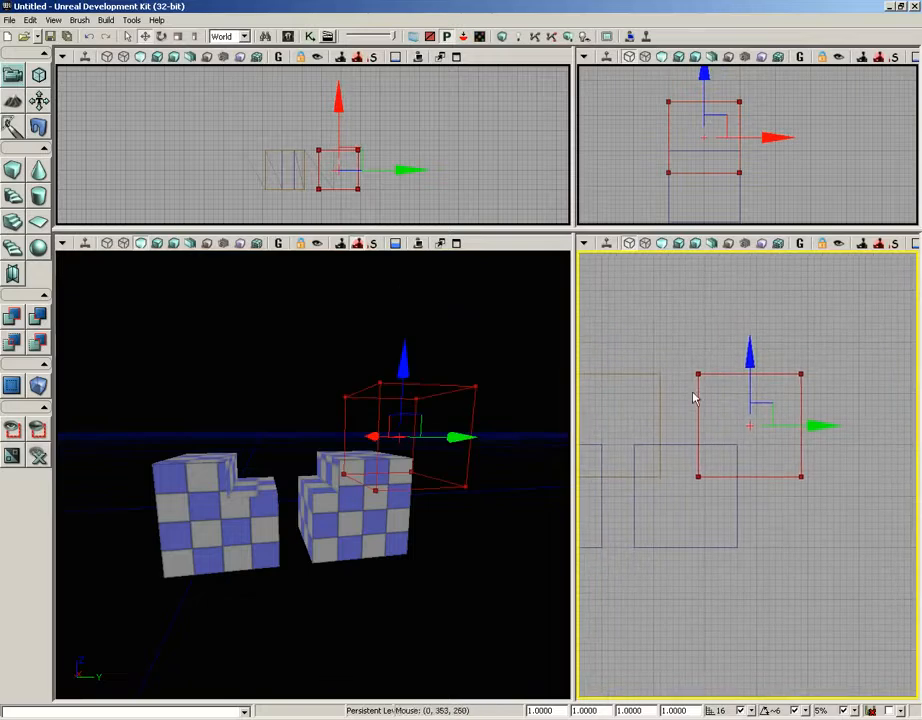
Apply CSG Intersect to the builder brush where it overlaps the second cube, and rebuild the brush as a full cube.
drag(572, 490, 322, 490)
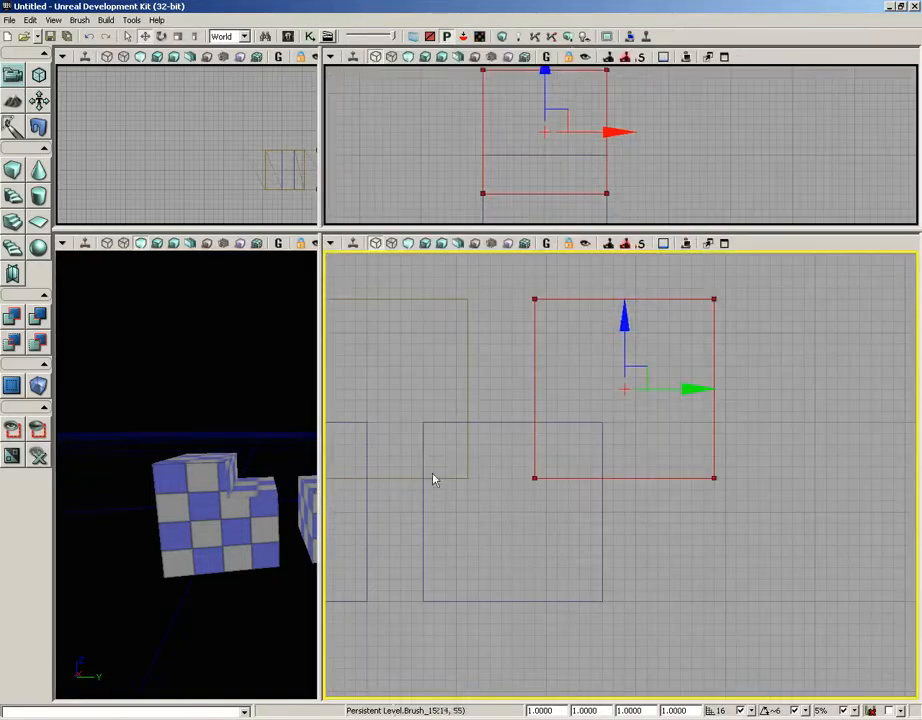
scroll(475, 436, down, 2)
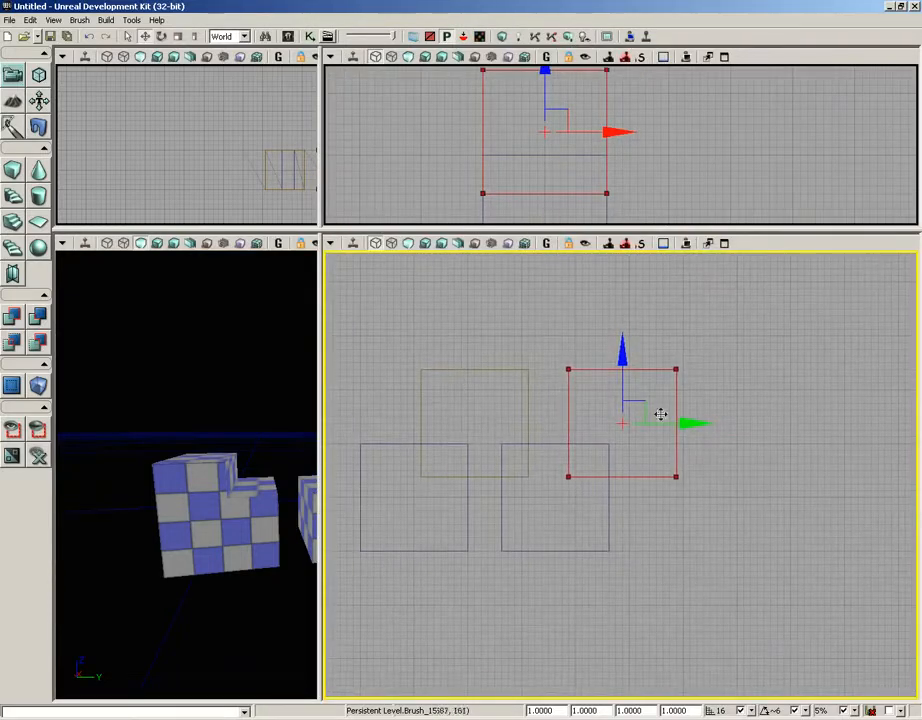
drag(682, 562, 679, 559)
scroll(677, 553, down, 1)
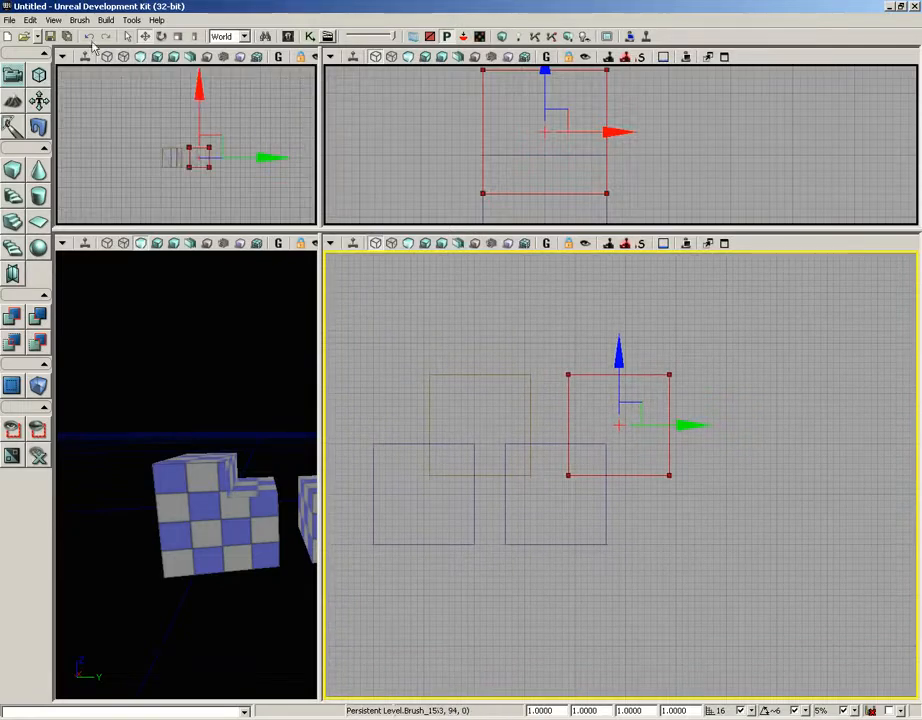
click(53, 20)
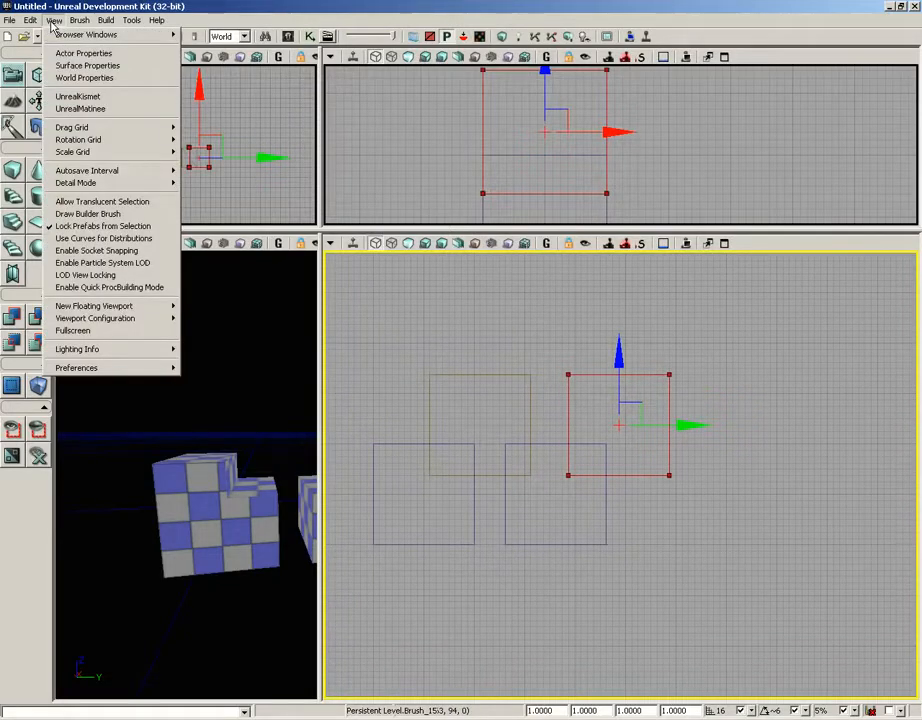
mouse_move(79, 20)
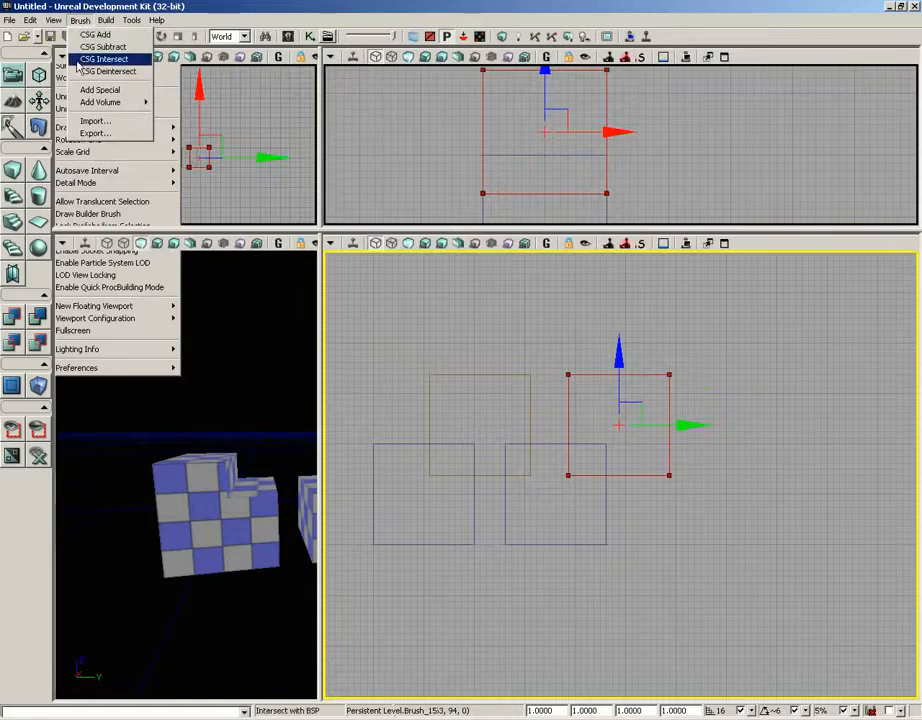
click(86, 60)
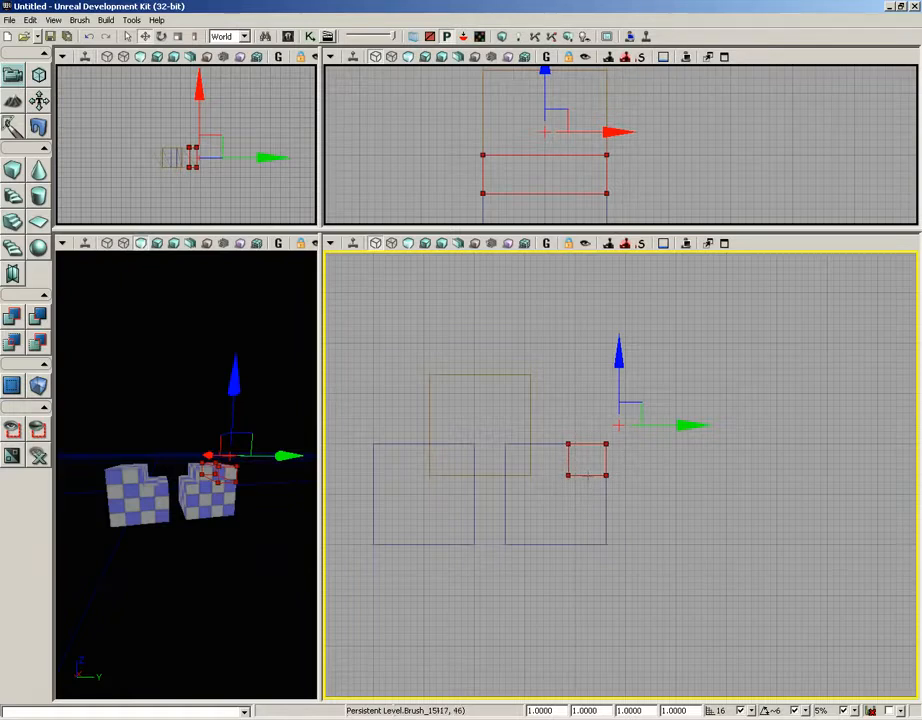
click(12, 172)
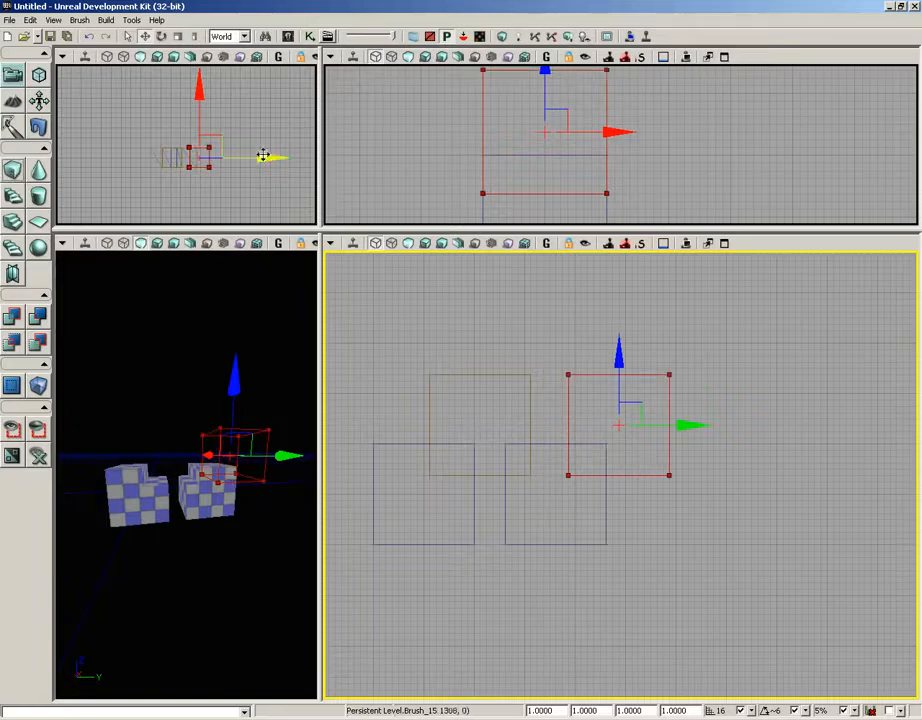
Apply CSG Deintersect to the builder brush against the second cube, and restore the brush to its full cube shape.
click(80, 21)
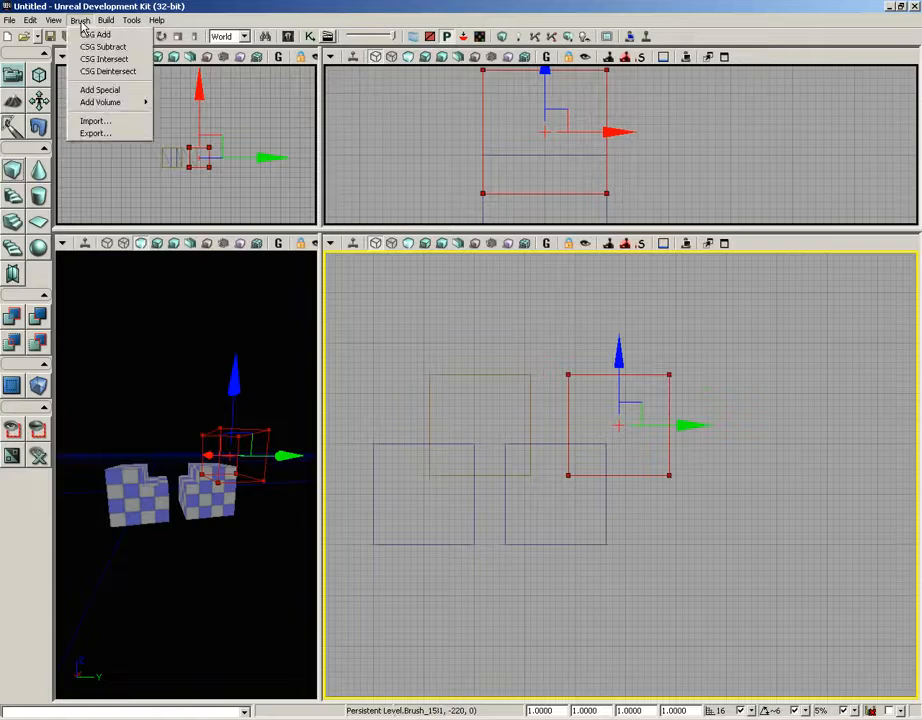
click(89, 69)
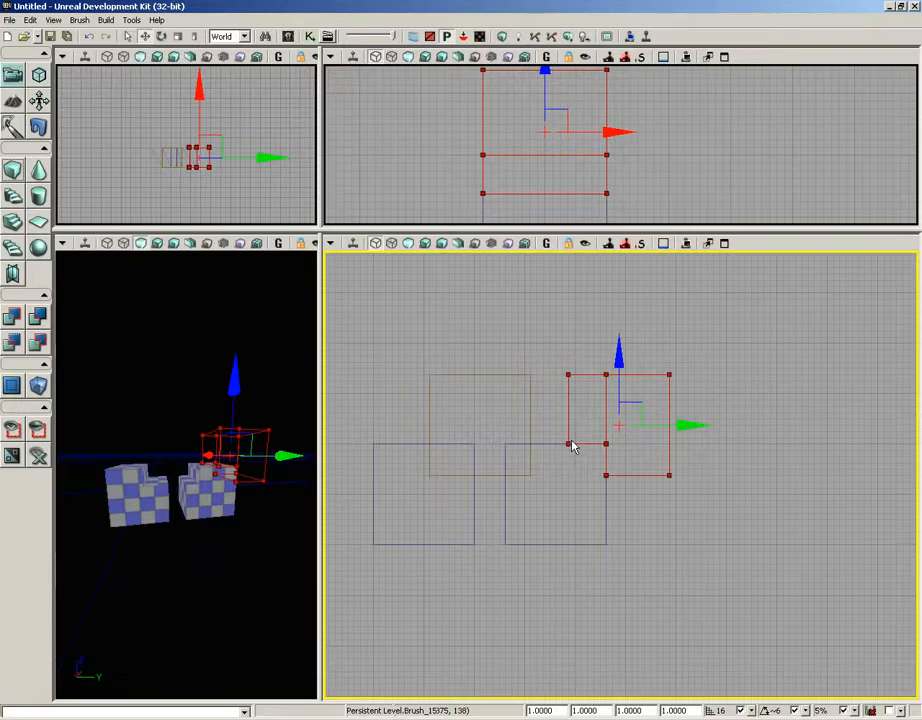
click(13, 172)
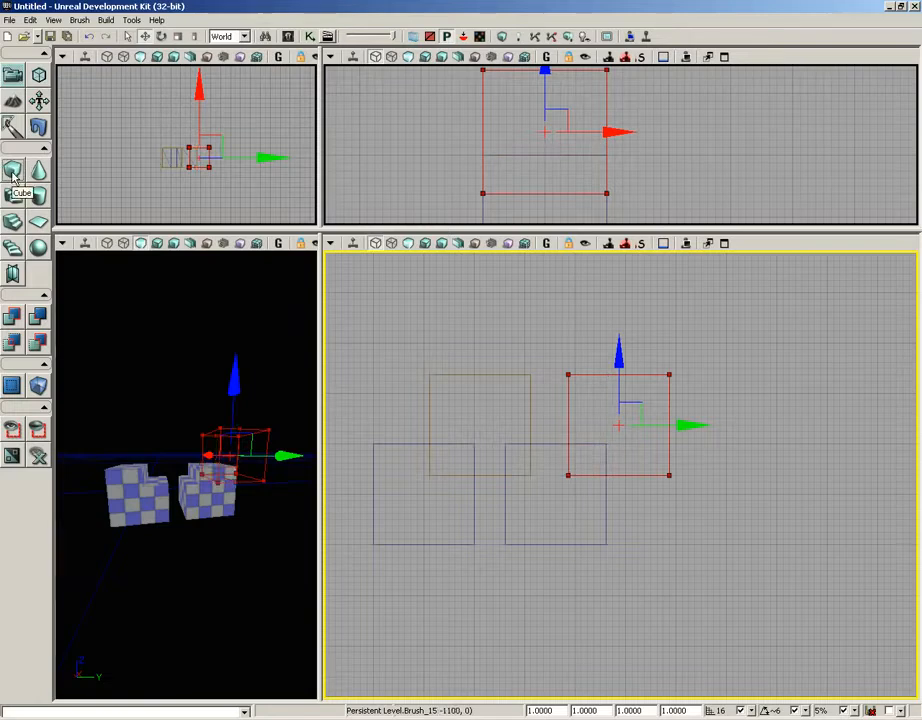
Open the Add Special brush settings and move the dialog clear of the builder brush in the side view.
click(78, 20)
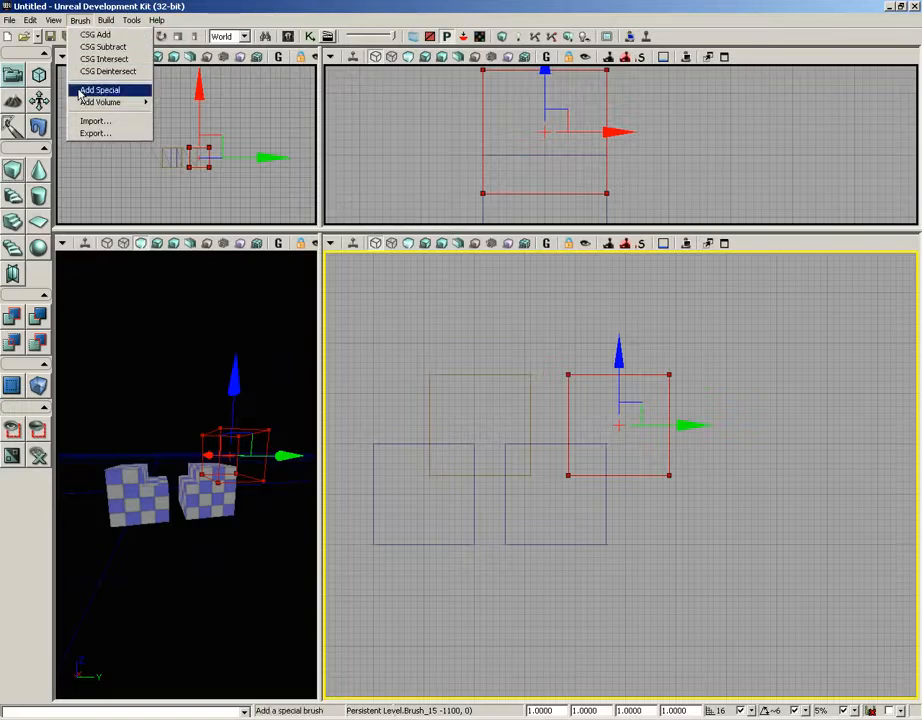
click(80, 94)
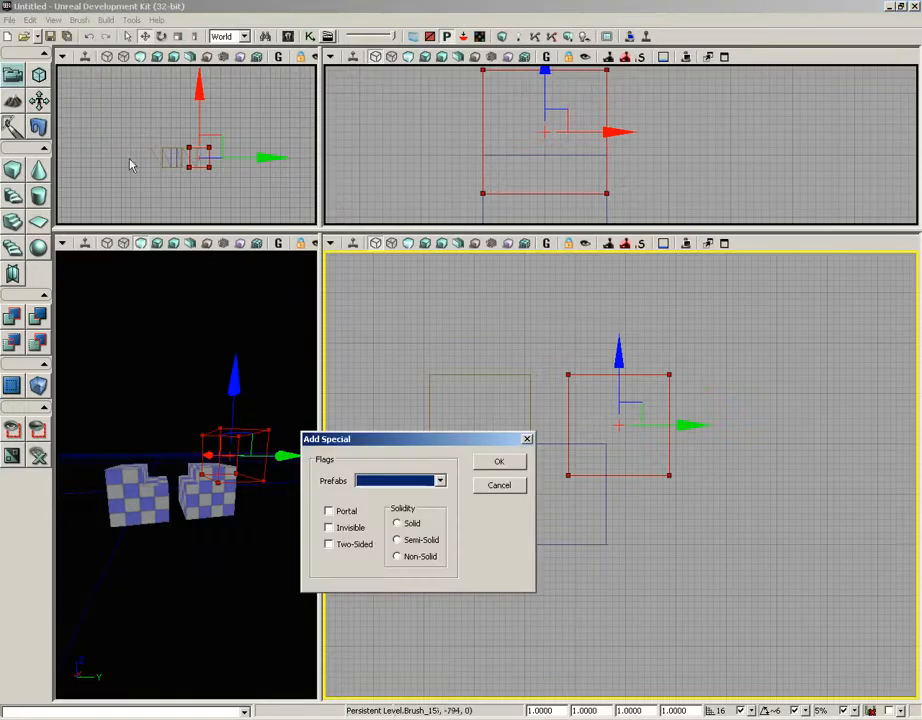
drag(414, 443, 633, 511)
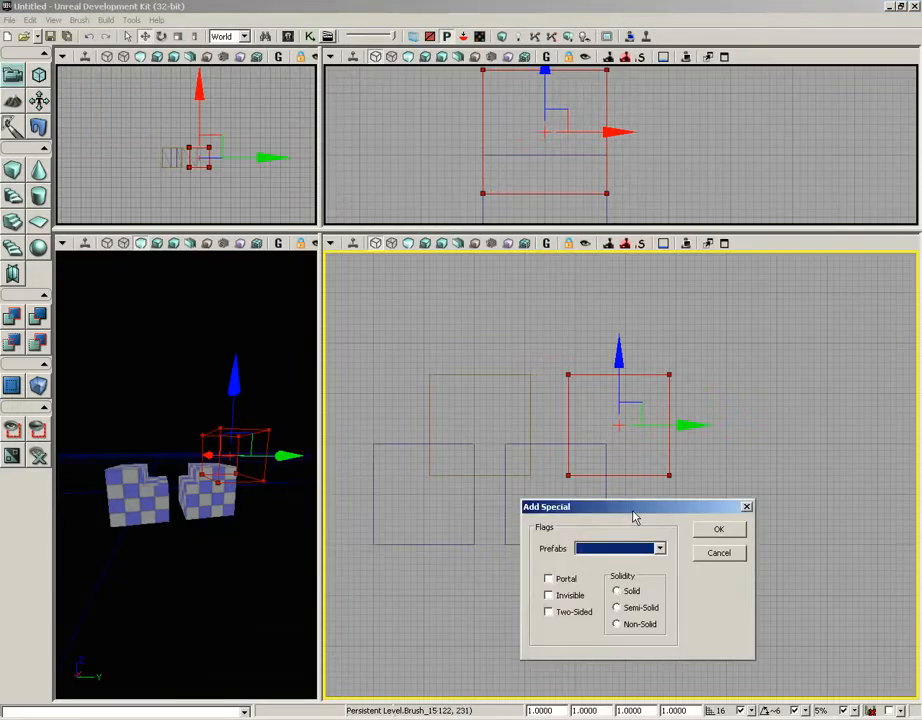
drag(508, 405, 389, 354)
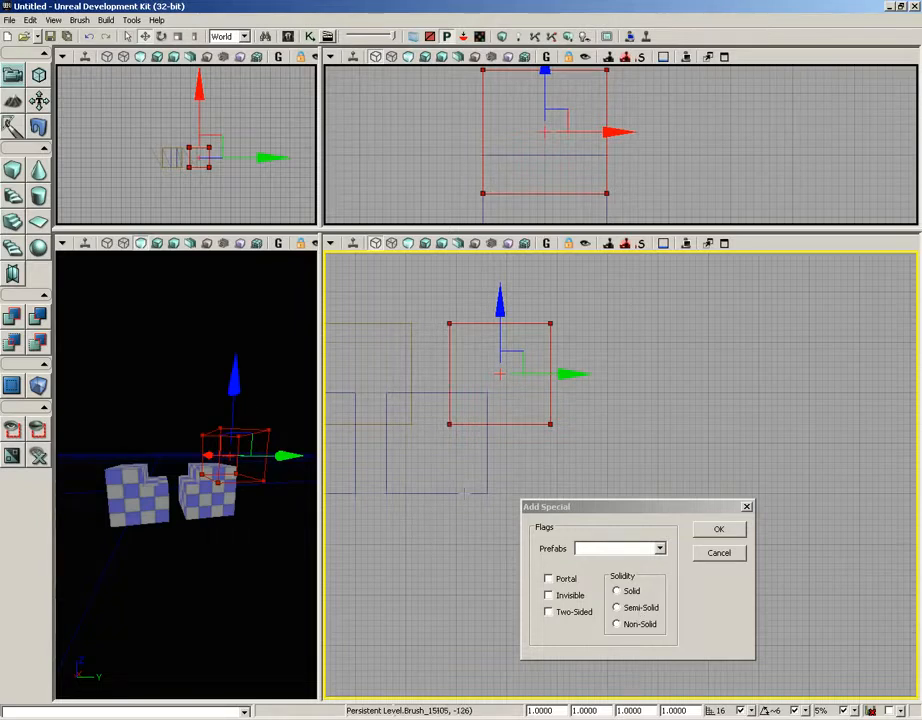
Delete both additive cube brushes and the subtractive brush, leaving only the builder brush in the level.
click(463, 492)
click(432, 532)
scroll(430, 533, up, 1)
mouse_move(432, 535)
mouse_down()
mouse_move(393, 519)
mouse_move(559, 510)
mouse_up()
scroll(557, 509, down, 2)
click(500, 466)
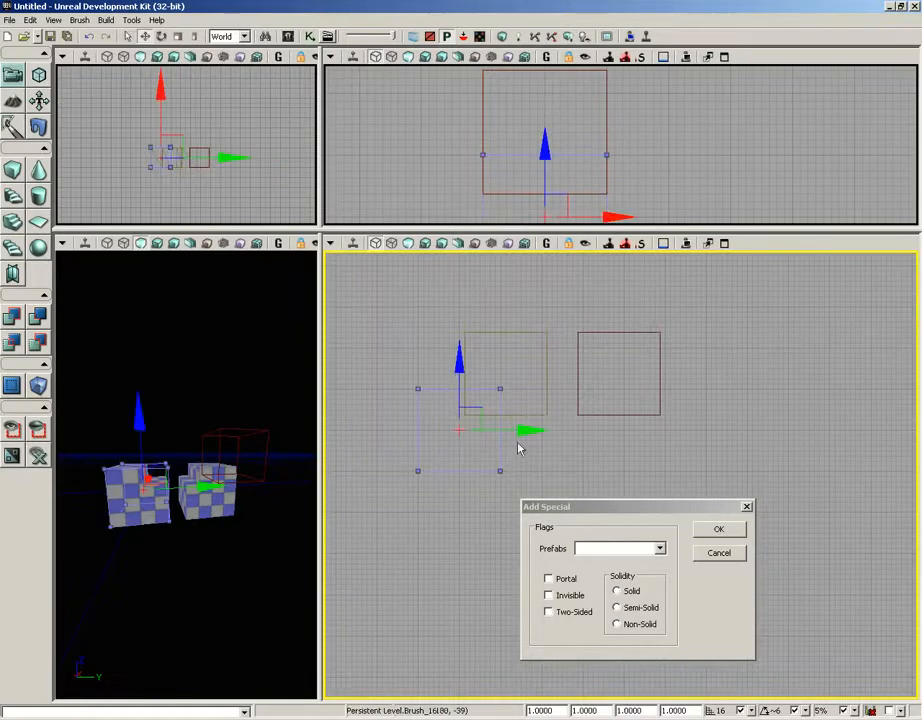
key(Delete)
click(522, 414)
key(Delete)
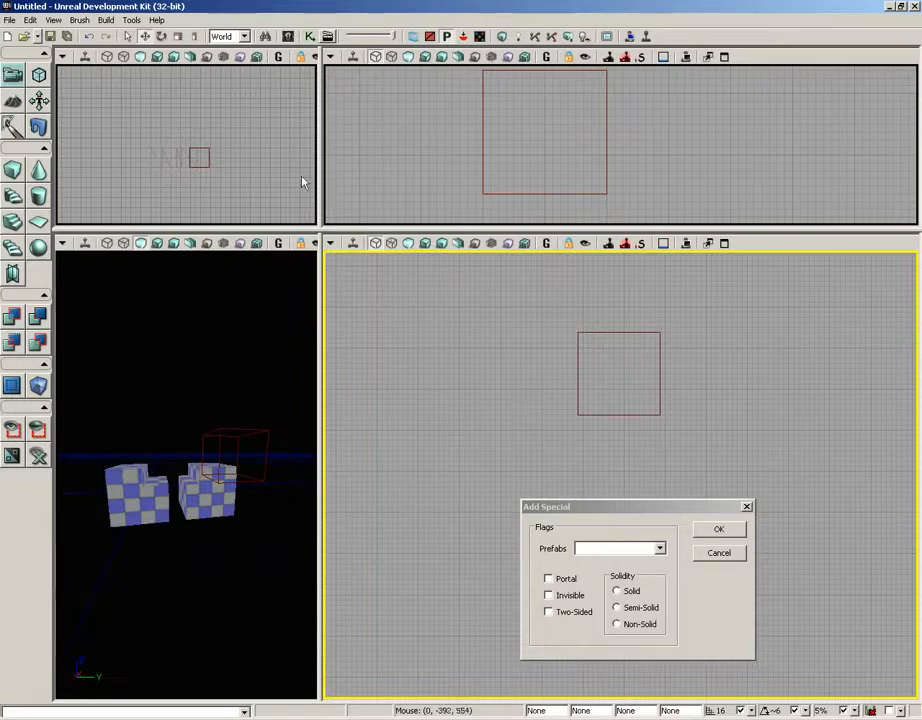
Rebuild the geometry for the current level and dismiss the map check report.
click(106, 21)
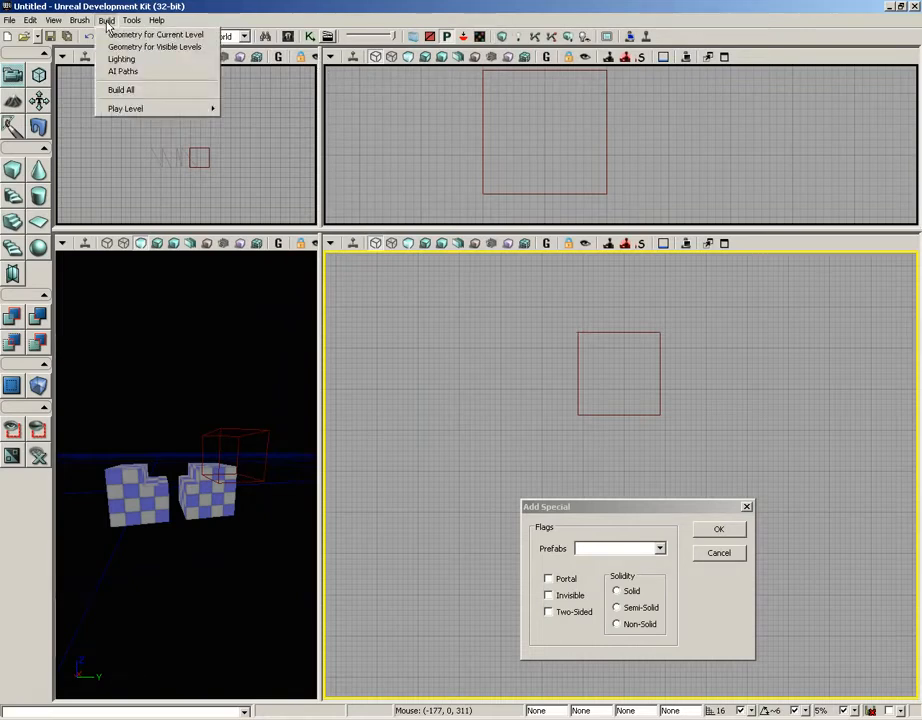
click(124, 35)
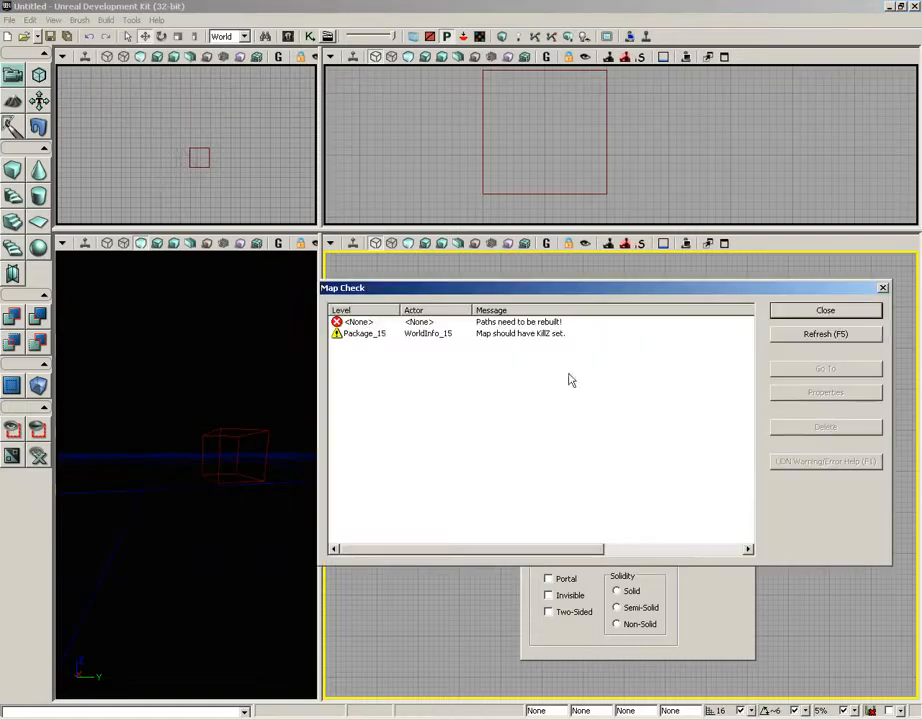
click(882, 288)
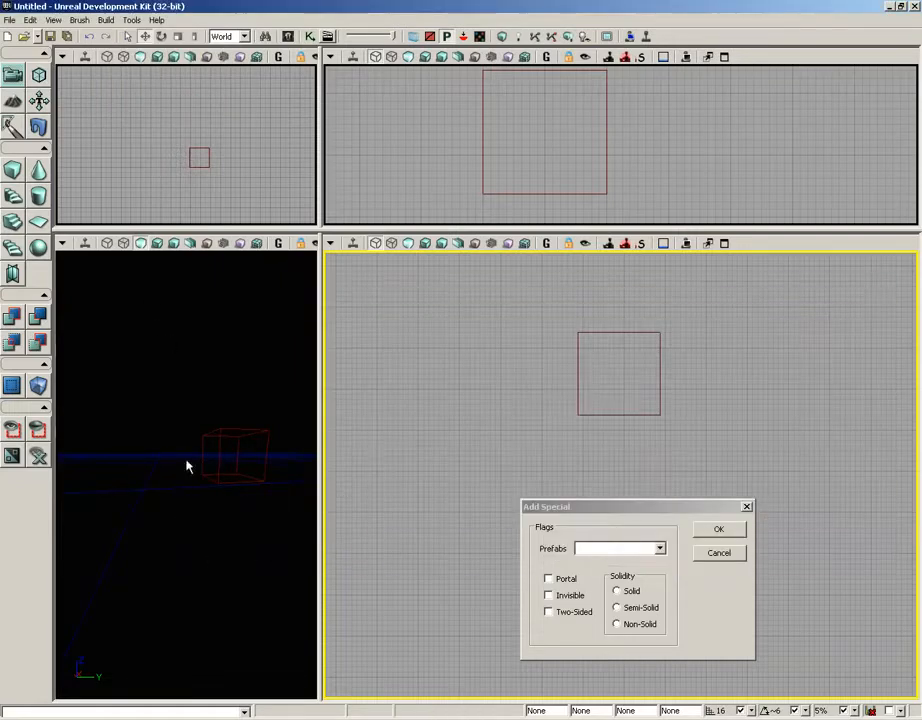
Enlarge the perspective view and rebuild the cube builder brush as a flat slab with X 1024, Y 1024 and Z 32.
drag(205, 544, 181, 527)
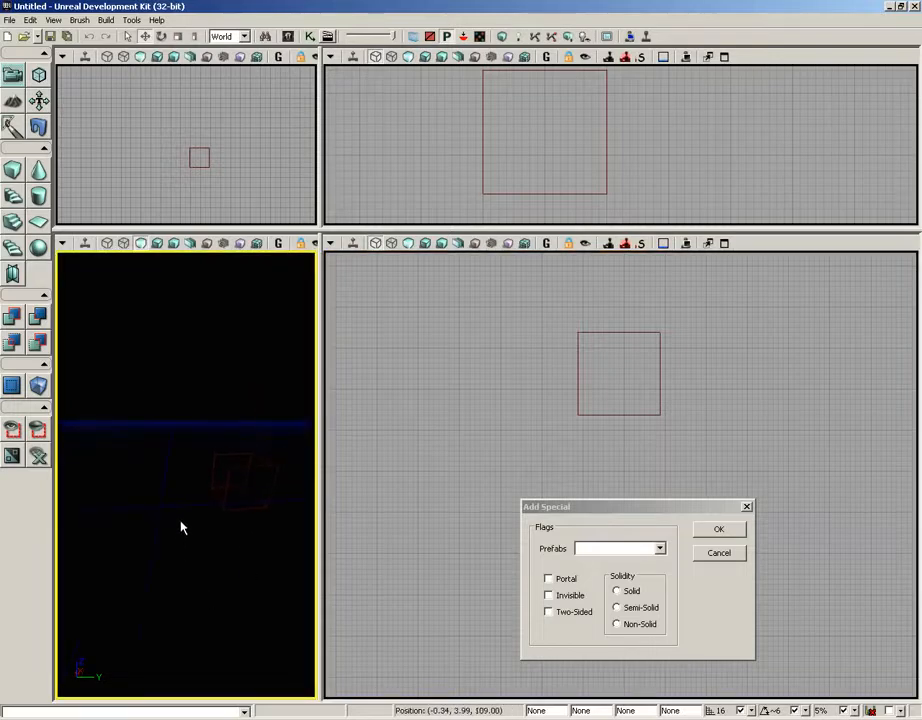
drag(318, 531, 592, 531)
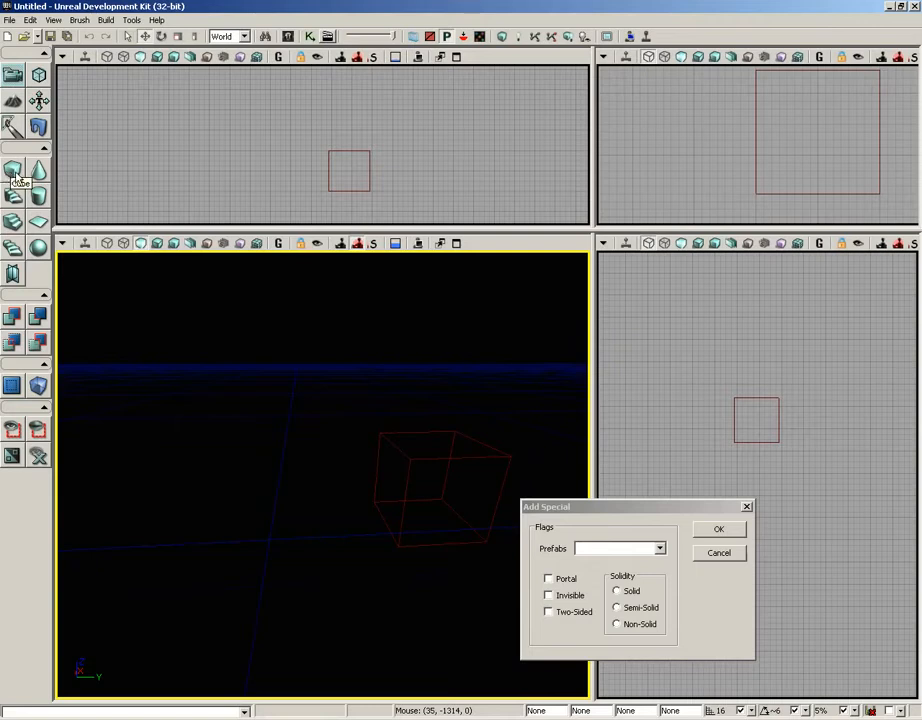
right_click(13, 173)
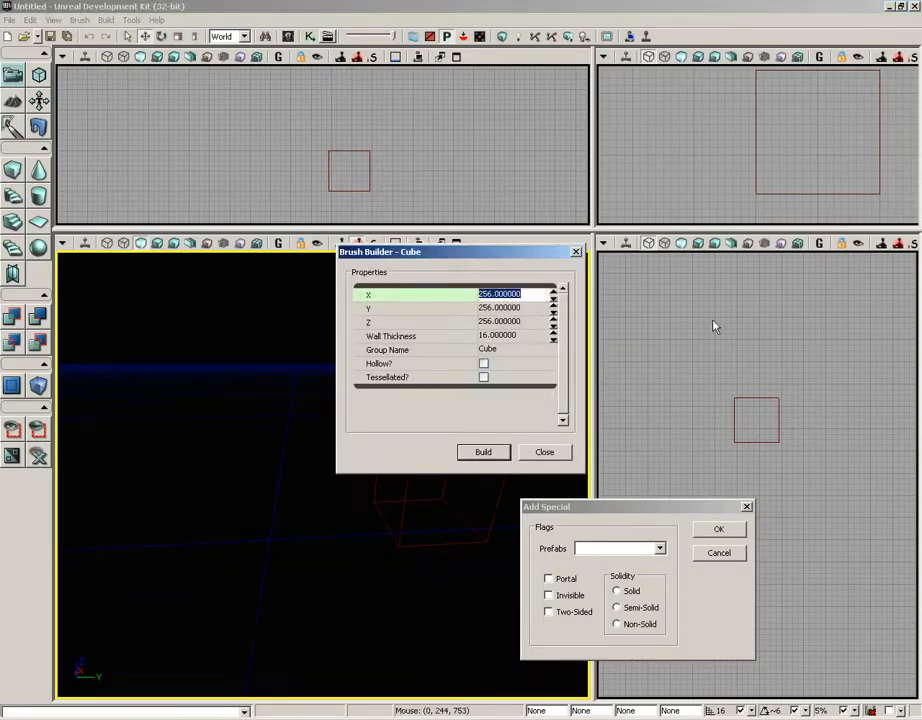
text(1024)
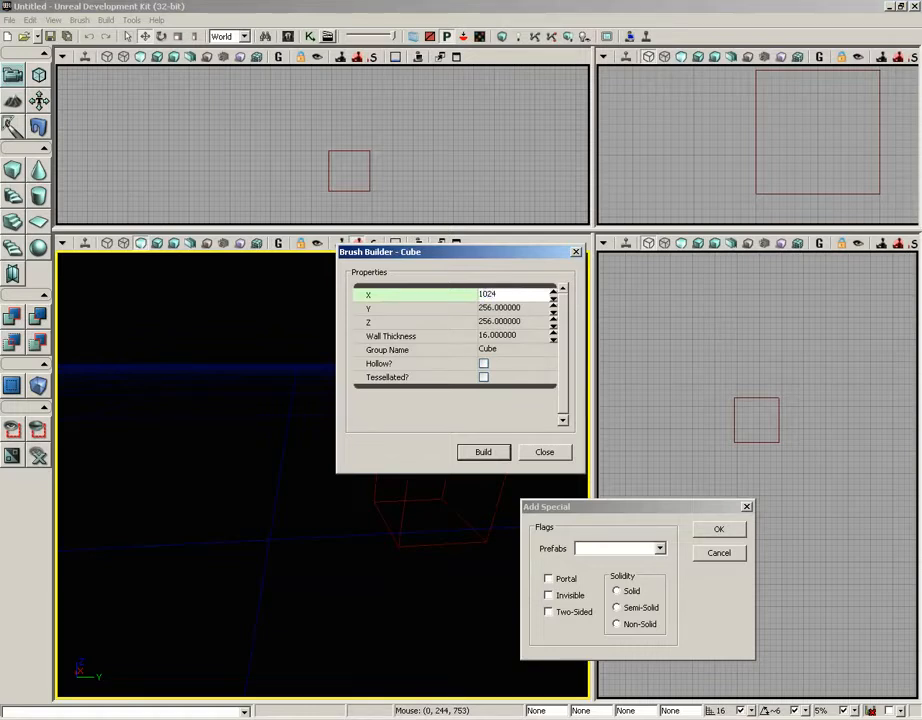
key(Tab)
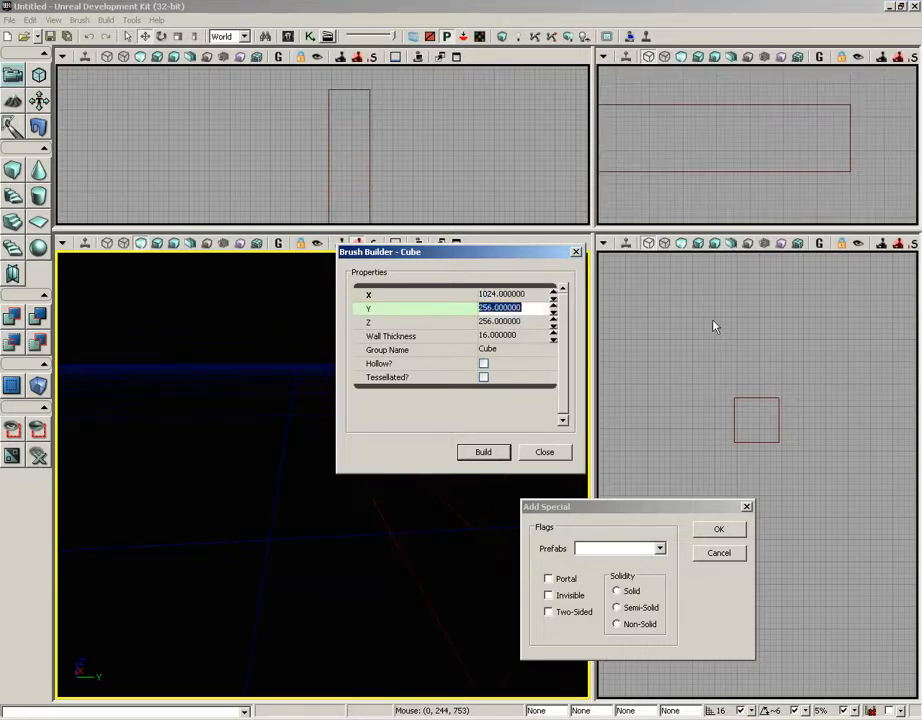
text(1024)
key(Tab)
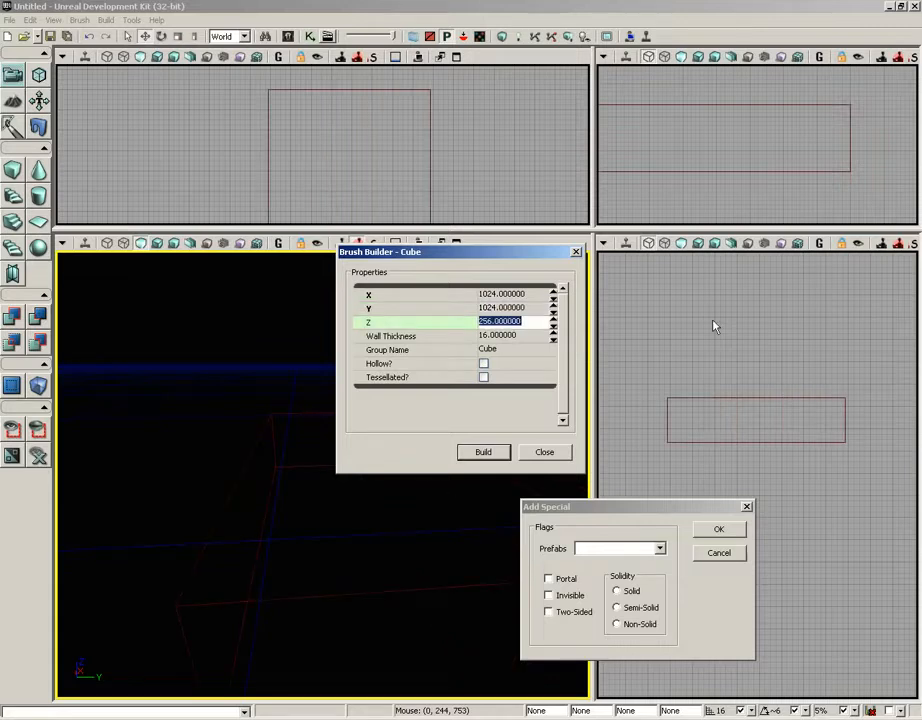
text(32)
click(483, 452)
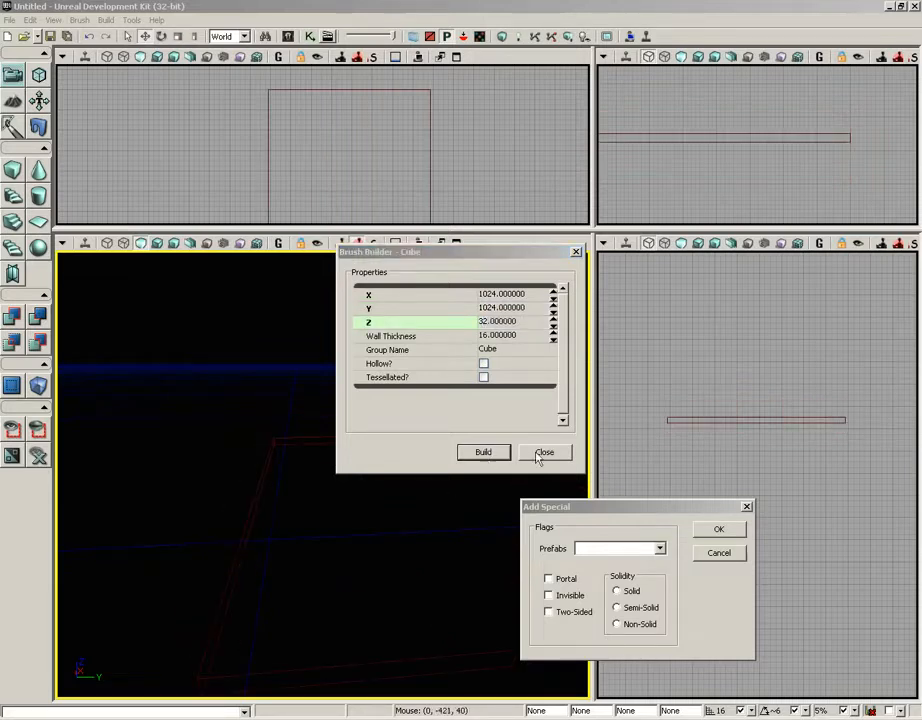
click(538, 458)
Add the flat slab to the level as solid floor geometry with CSG Add.
mouse_move(335, 502)
mouse_down()
mouse_move(364, 488)
mouse_move(447, 497)
mouse_move(406, 479)
mouse_move(414, 463)
mouse_up()
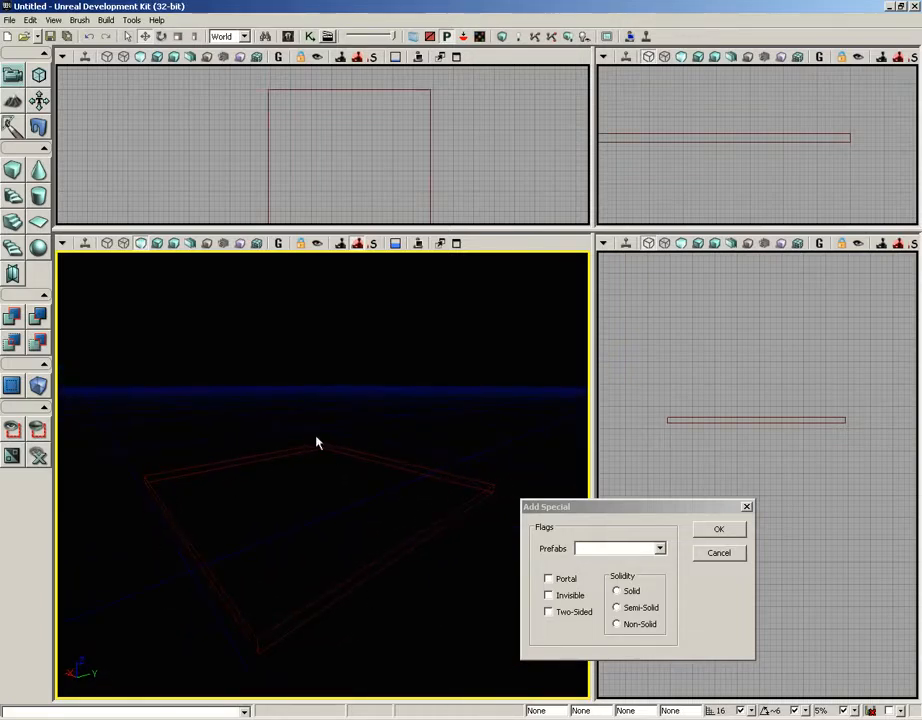
click(80, 20)
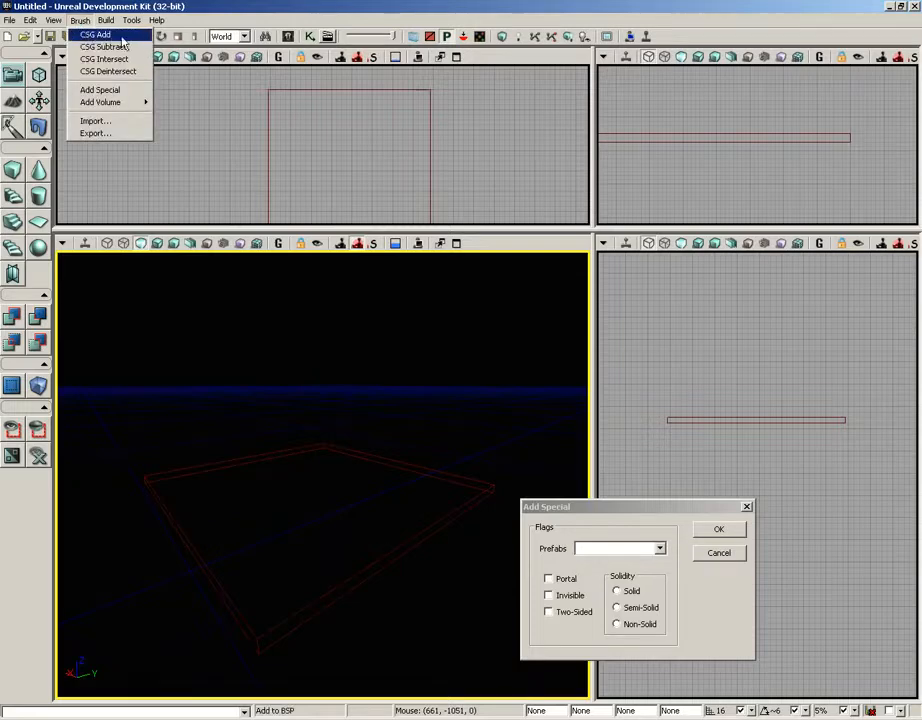
click(96, 35)
mouse_move(305, 413)
mouse_down()
mouse_move(319, 391)
mouse_move(330, 465)
mouse_move(237, 442)
mouse_move(243, 466)
mouse_move(263, 477)
mouse_move(309, 477)
mouse_up()
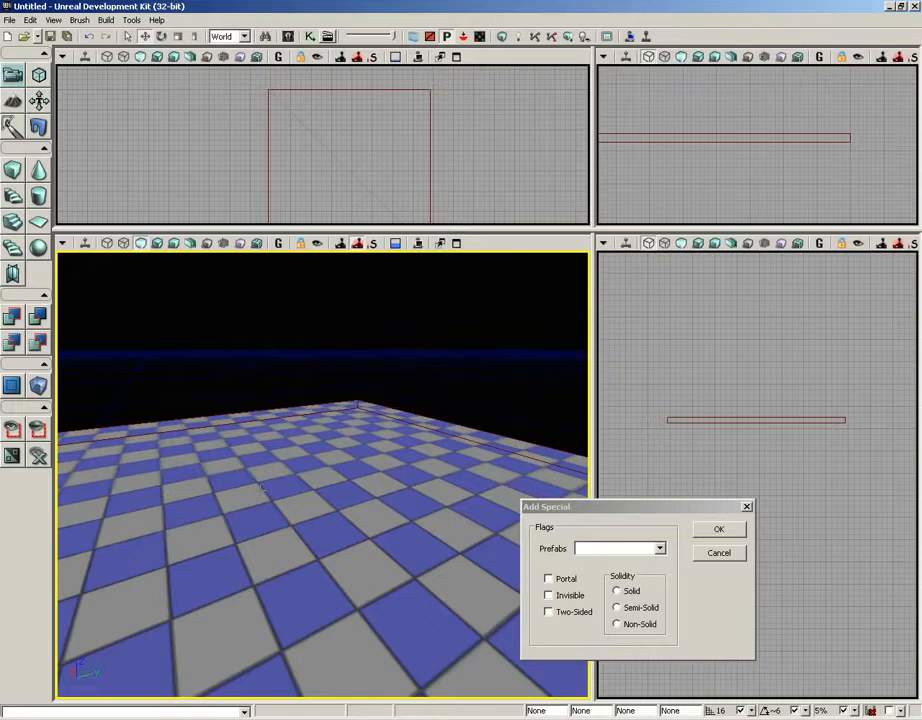
Rebuild the cube builder brush with X, Y and Z all set to 256.
right_click(14, 172)
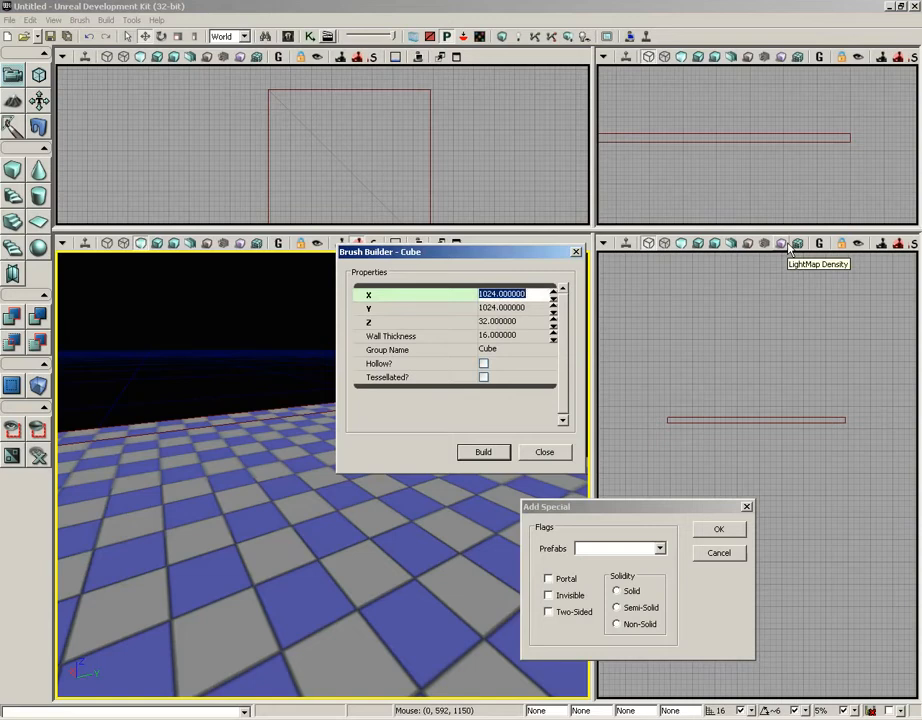
text(256)
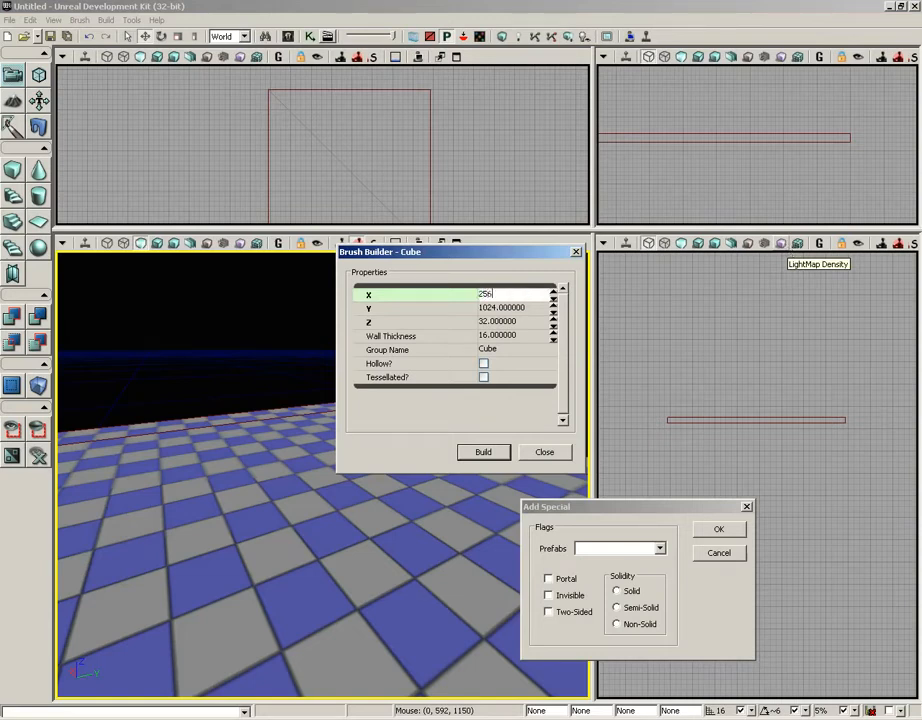
key(Tab)
text(256)
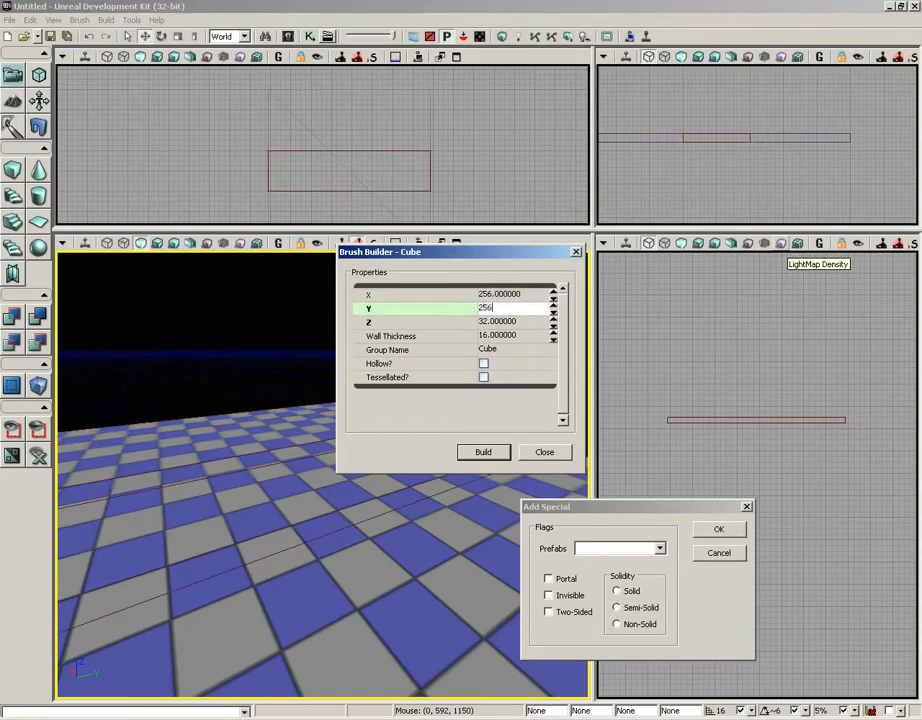
key(Tab)
text(256)
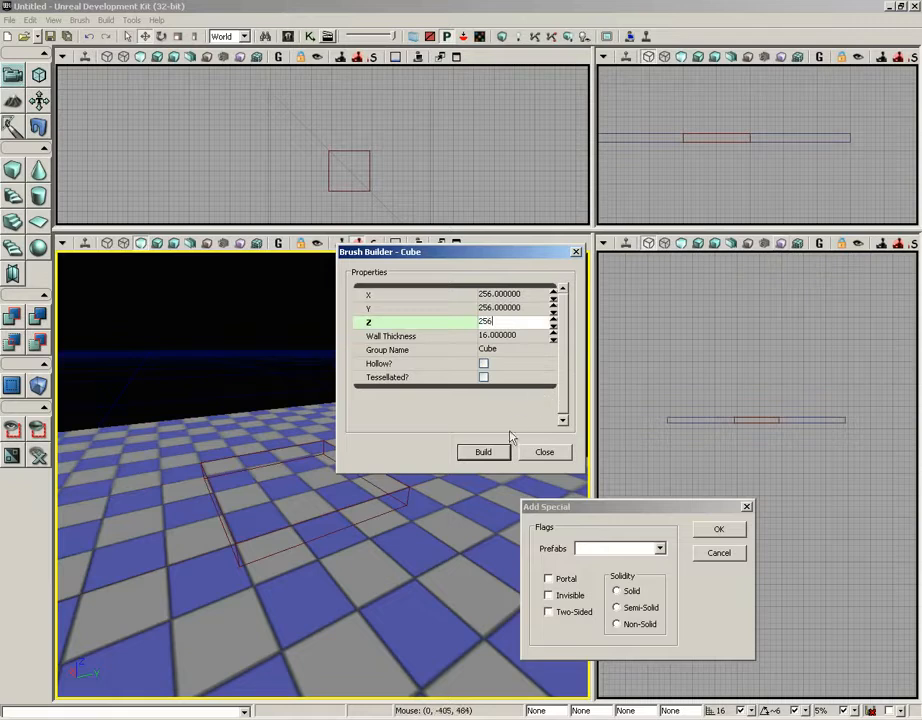
click(484, 453)
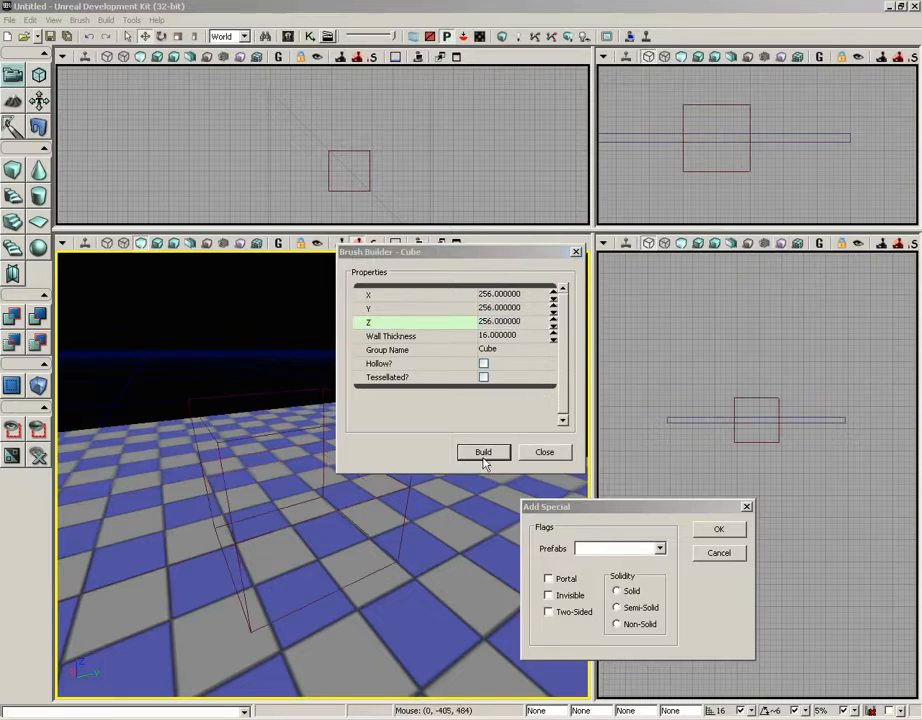
click(542, 453)
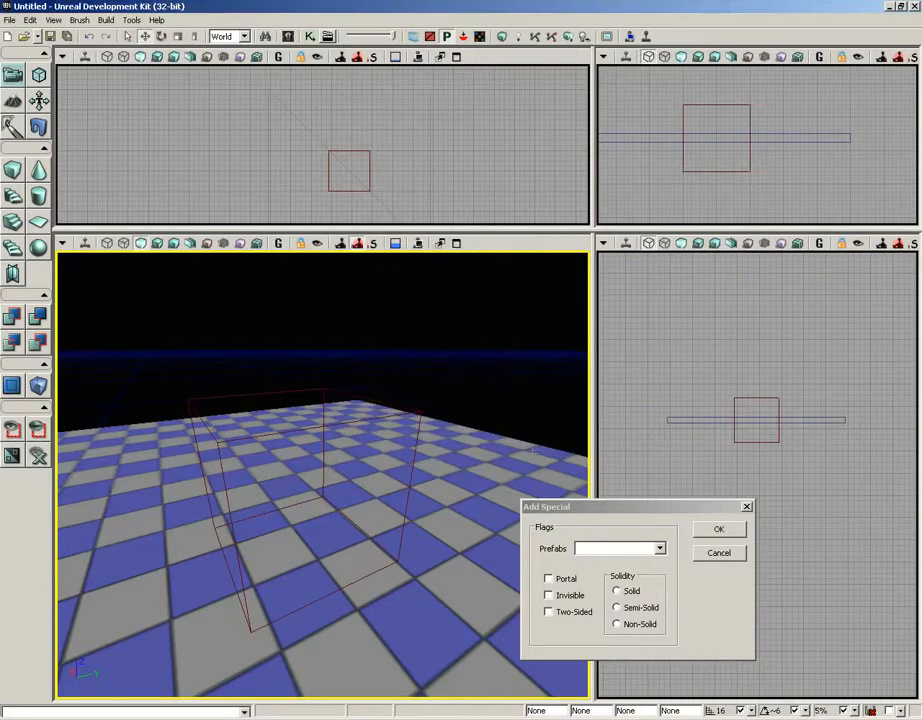
Raise the 256-unit builder cube so its base rests on the top surface of the floor slab.
click(342, 390)
scroll(784, 458, up, 8)
mouse_move(807, 480)
mouse_down()
mouse_move(782, 450)
mouse_move(845, 607)
mouse_up()
drag(756, 358, 757, 295)
drag(784, 461, 798, 508)
scroll(780, 494, up, 7)
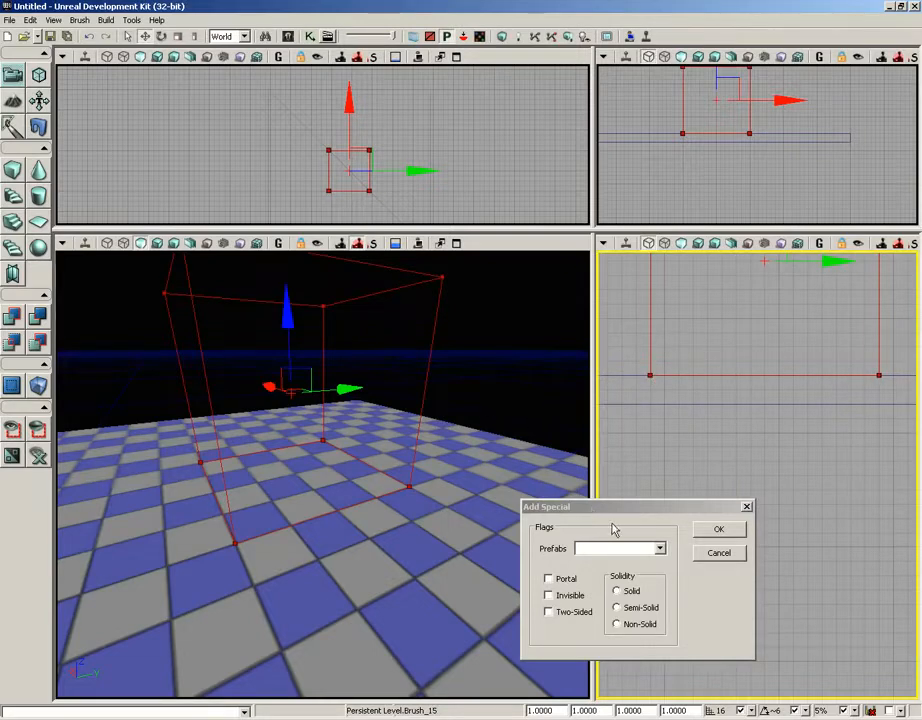
Add the builder cube to the level as a special brush with Solid solidity.
drag(624, 506, 688, 403)
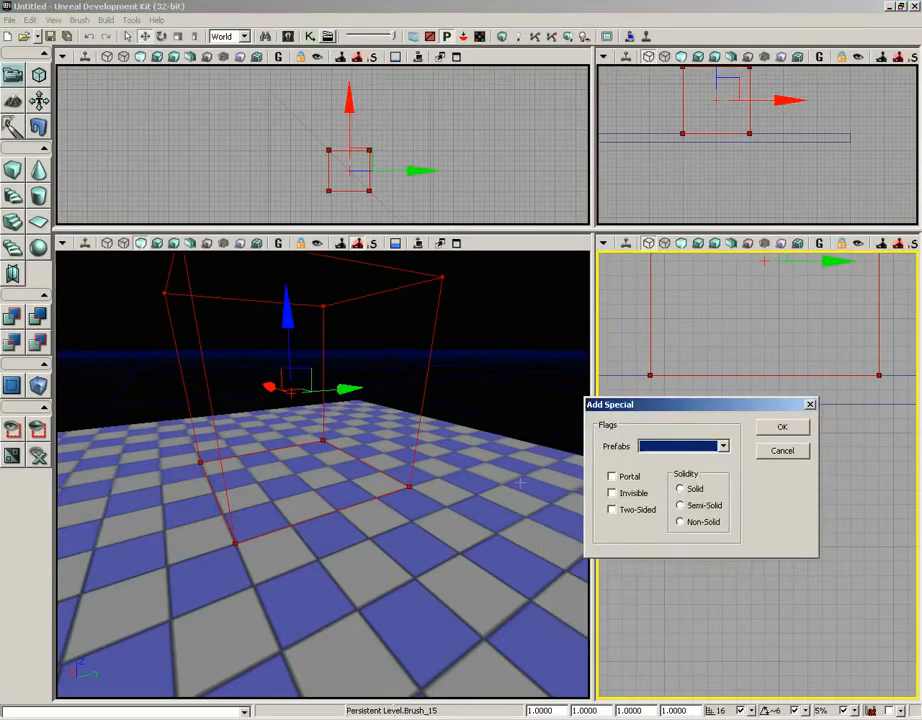
drag(520, 483, 514, 466)
right_drag(514, 466, 504, 444)
drag(504, 444, 498, 385)
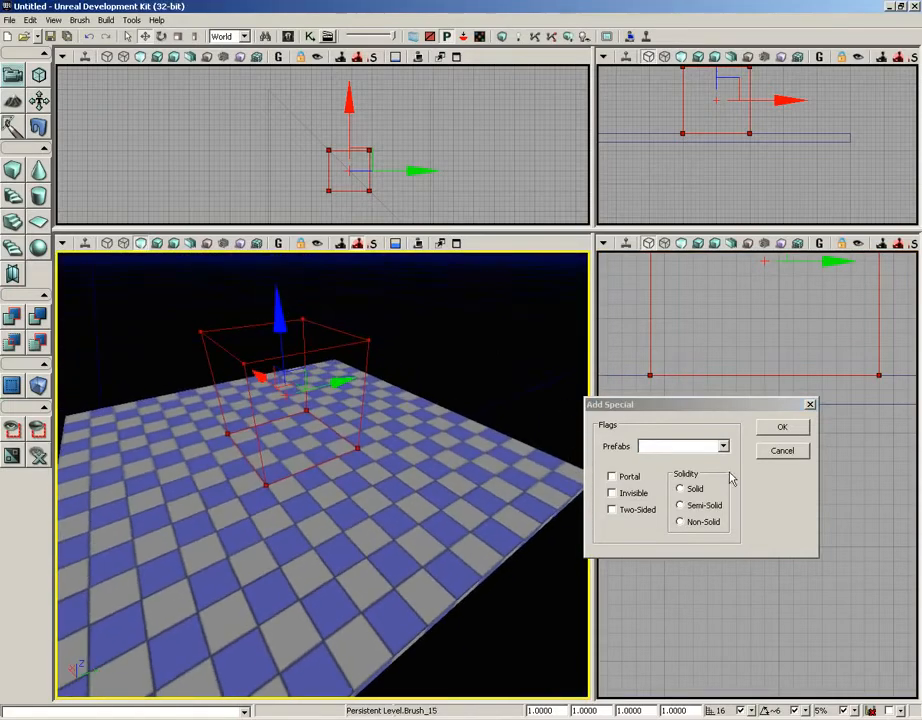
click(681, 488)
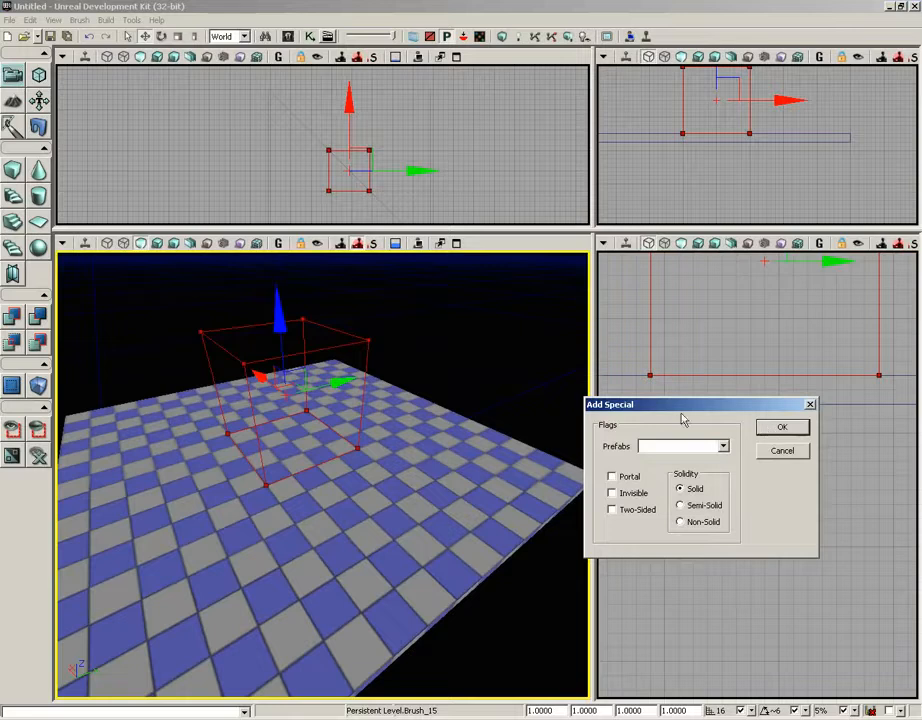
click(794, 432)
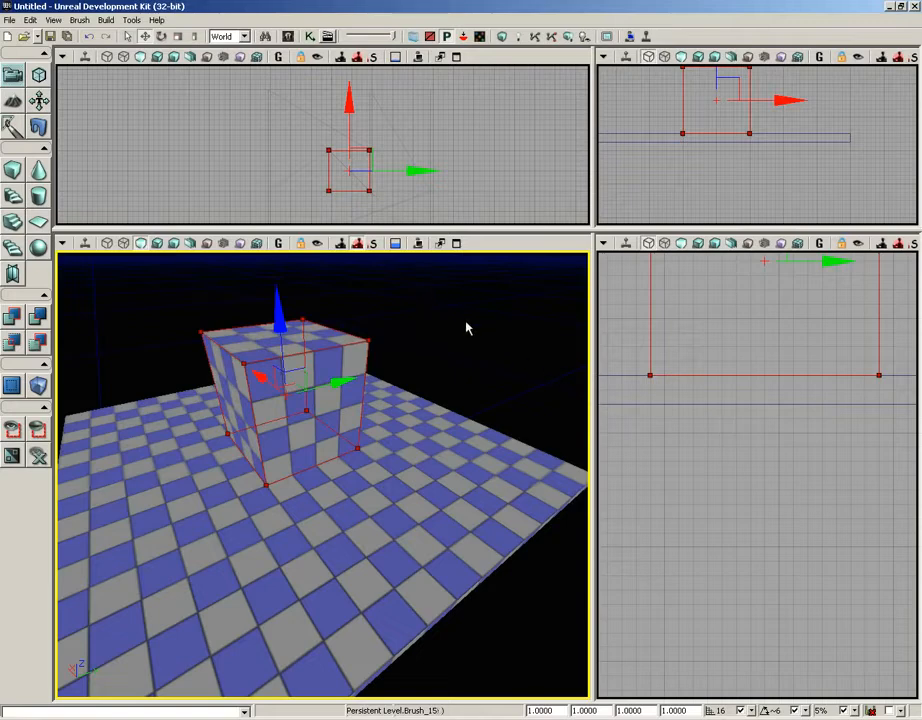
Display the perspective view as wireframe and move the builder brush well clear of the solid cube to expose the floor's BSP cuts.
drag(466, 328, 455, 321)
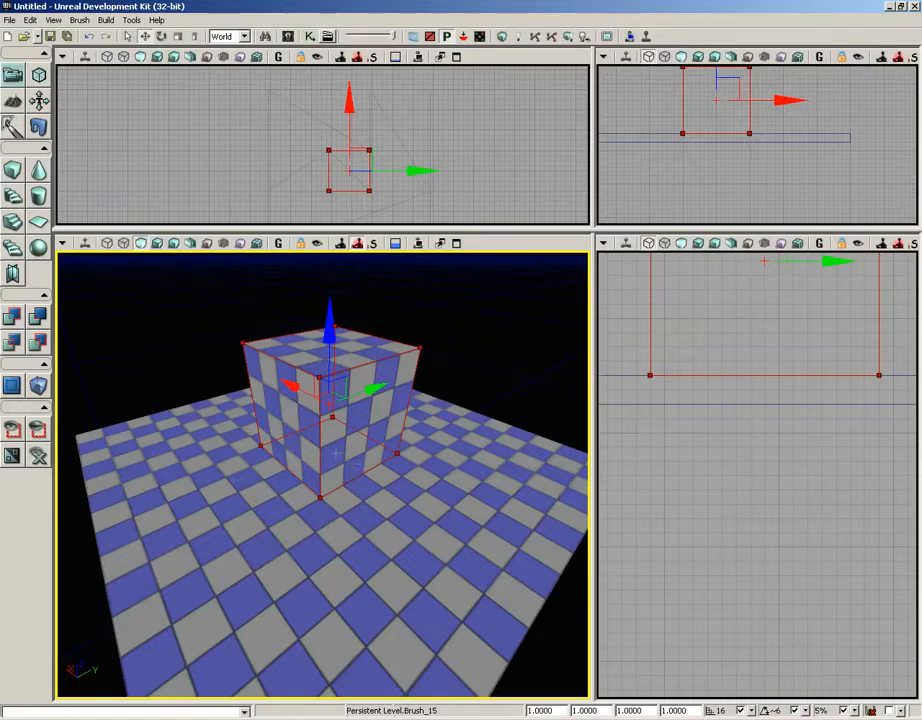
click(124, 244)
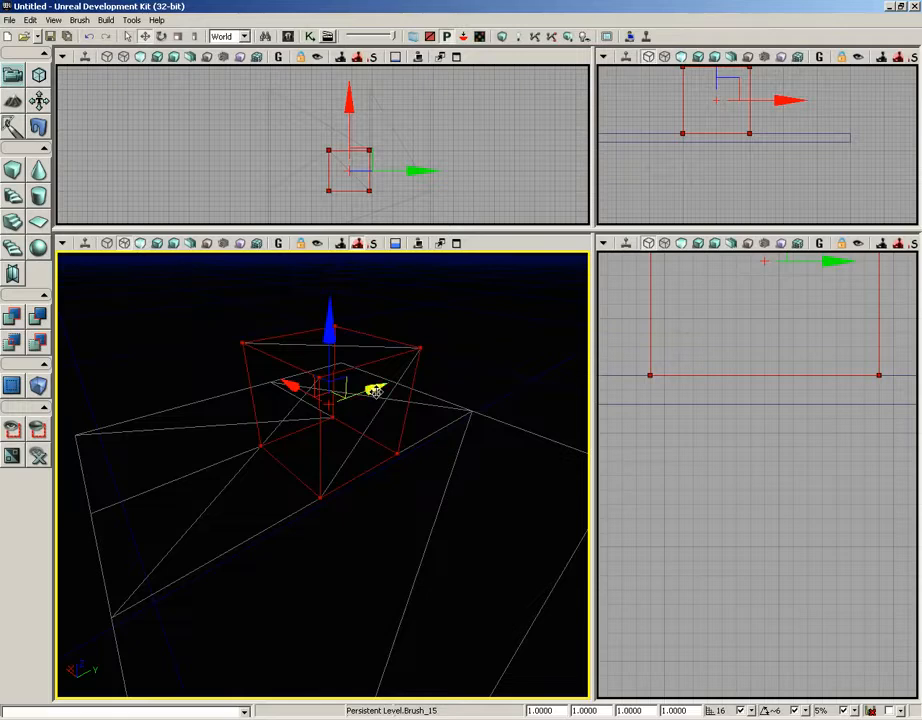
mouse_move(396, 378)
mouse_down()
mouse_move(588, 268)
mouse_move(588, 249)
mouse_up()
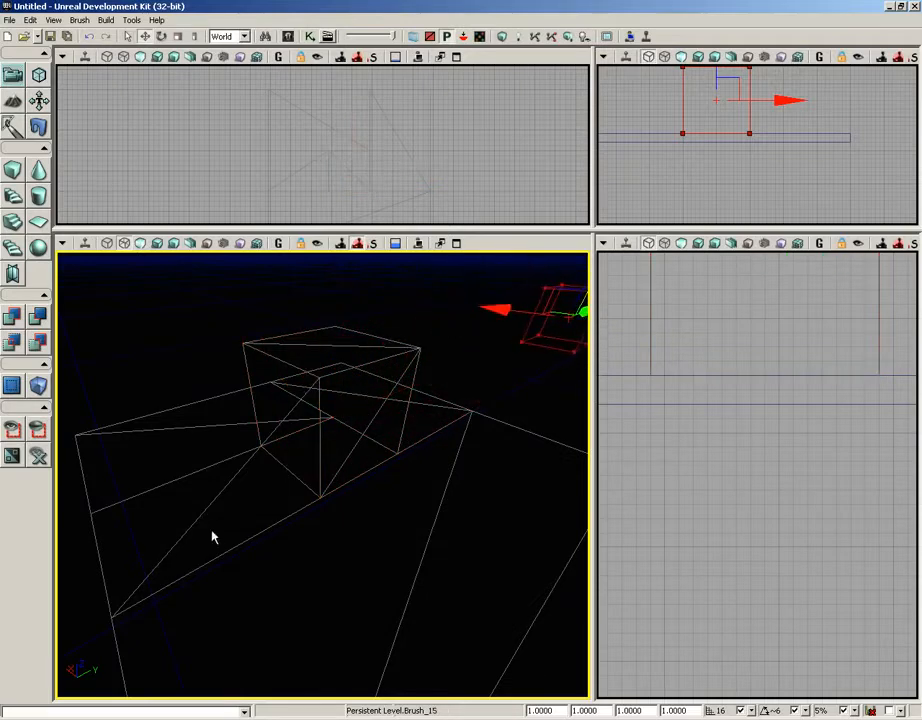
mouse_move(212, 537)
mouse_down()
mouse_move(341, 523)
mouse_move(346, 549)
mouse_move(241, 539)
mouse_move(335, 465)
mouse_move(274, 449)
mouse_move(290, 426)
mouse_move(298, 474)
mouse_up()
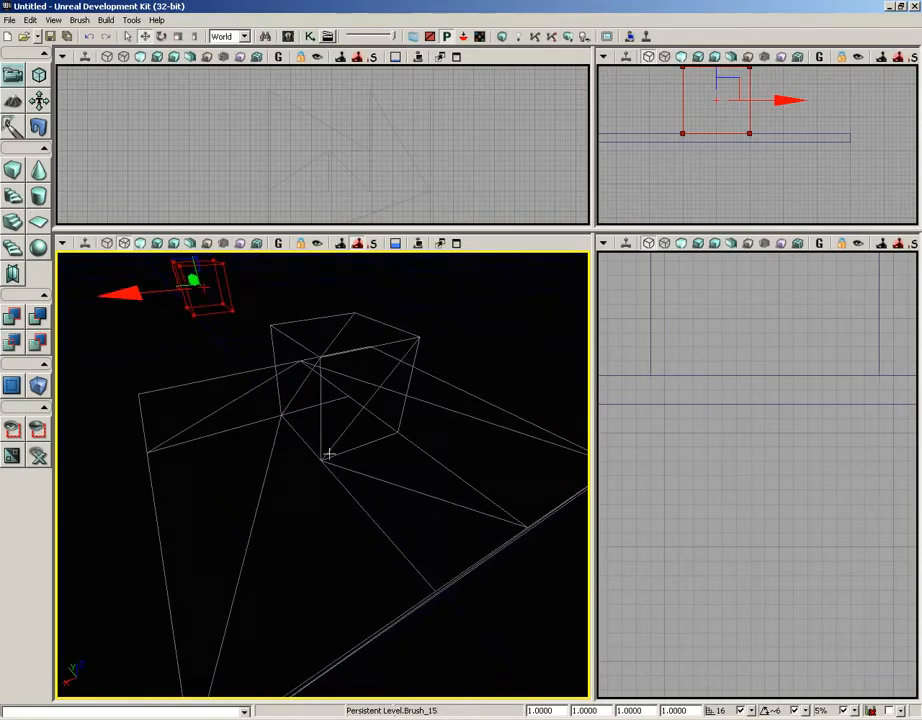
drag(416, 370, 293, 516)
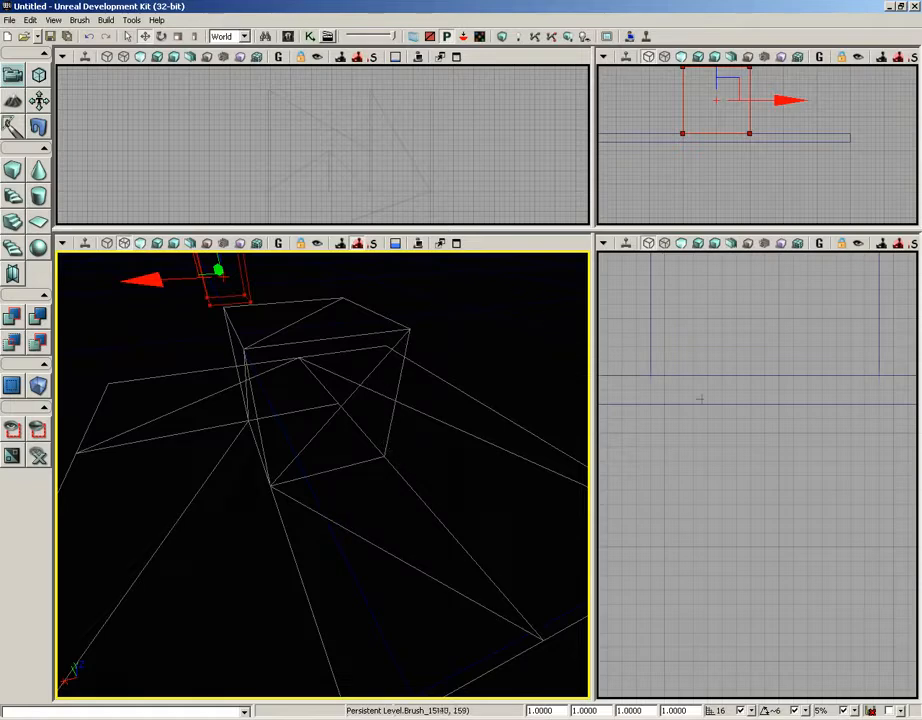
Raise the added solid cube about 16 units off the floor slab and rebuild the level geometry.
scroll(714, 451, down, 5)
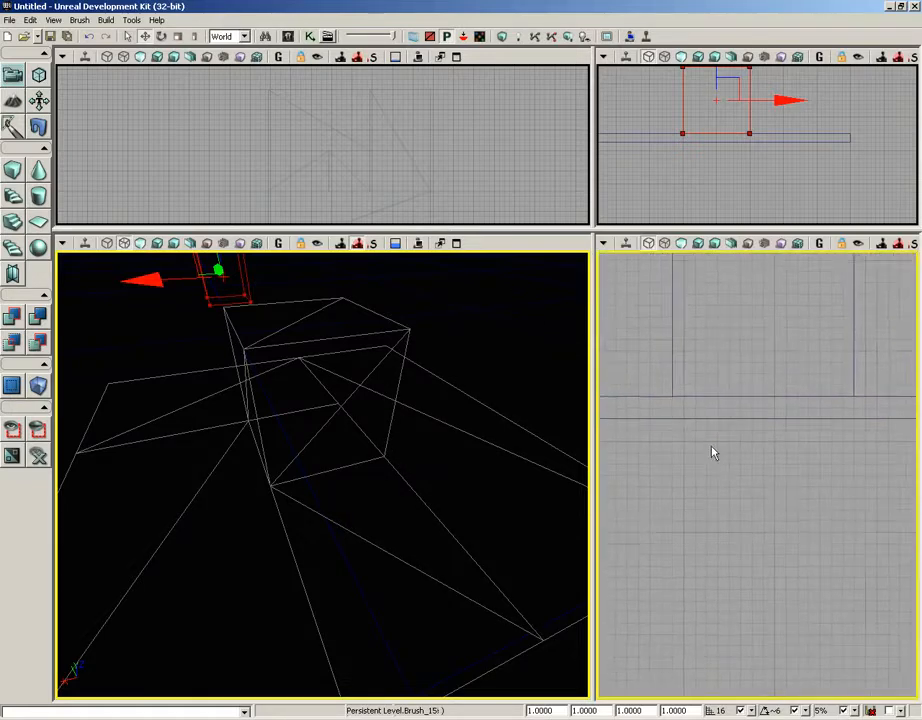
drag(718, 463, 729, 544)
click(703, 452)
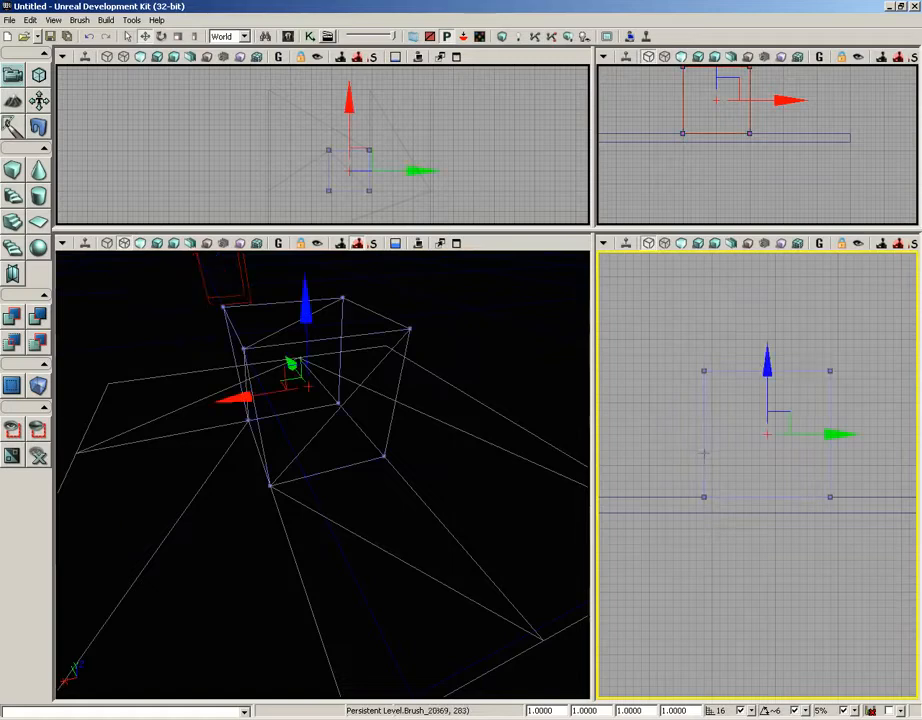
drag(769, 357, 769, 348)
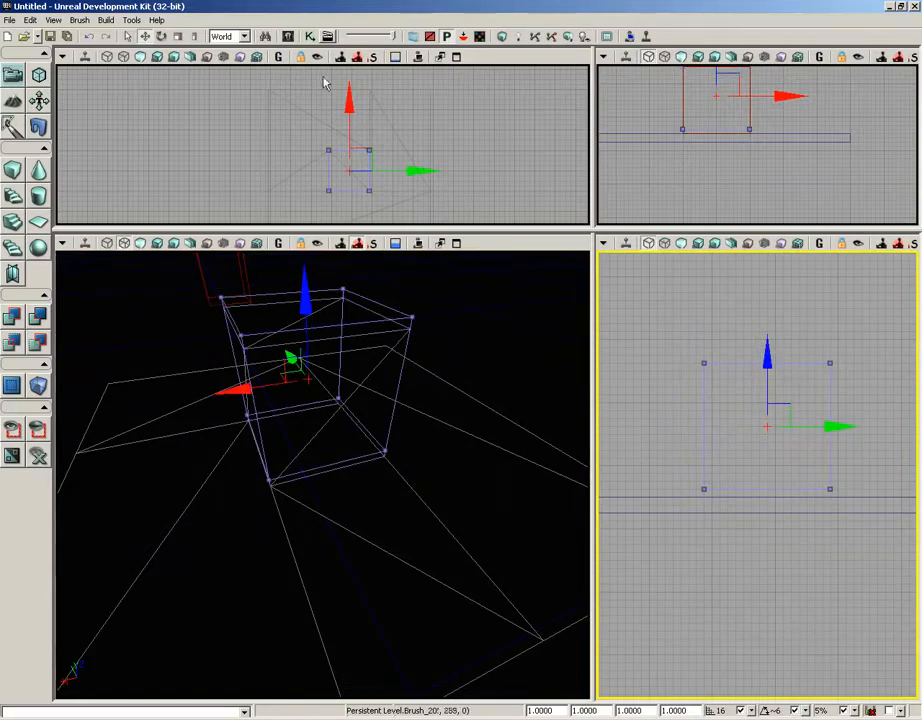
click(105, 20)
click(104, 36)
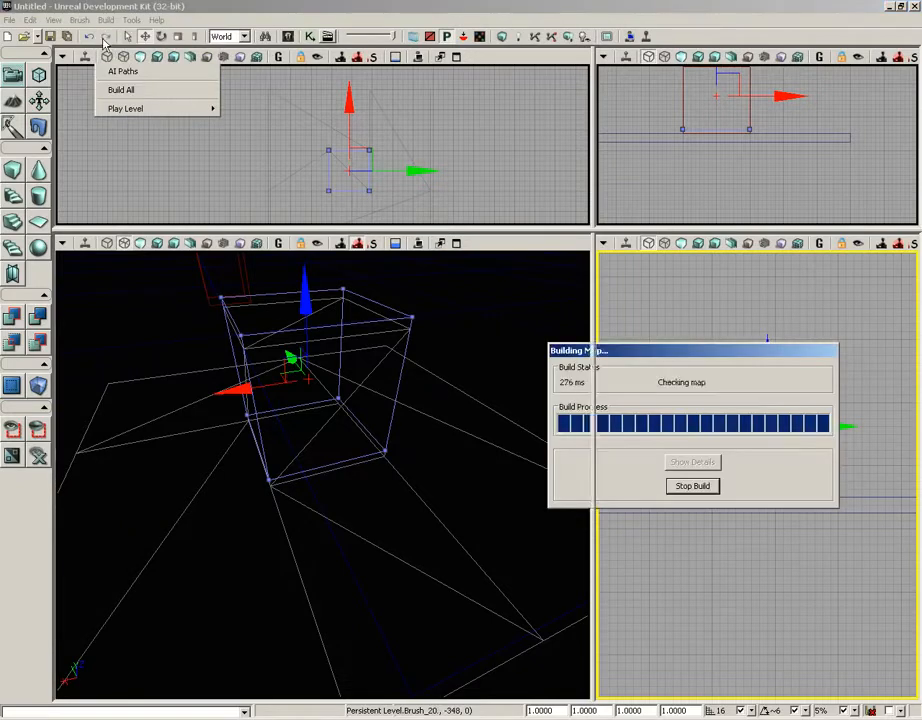
click(824, 311)
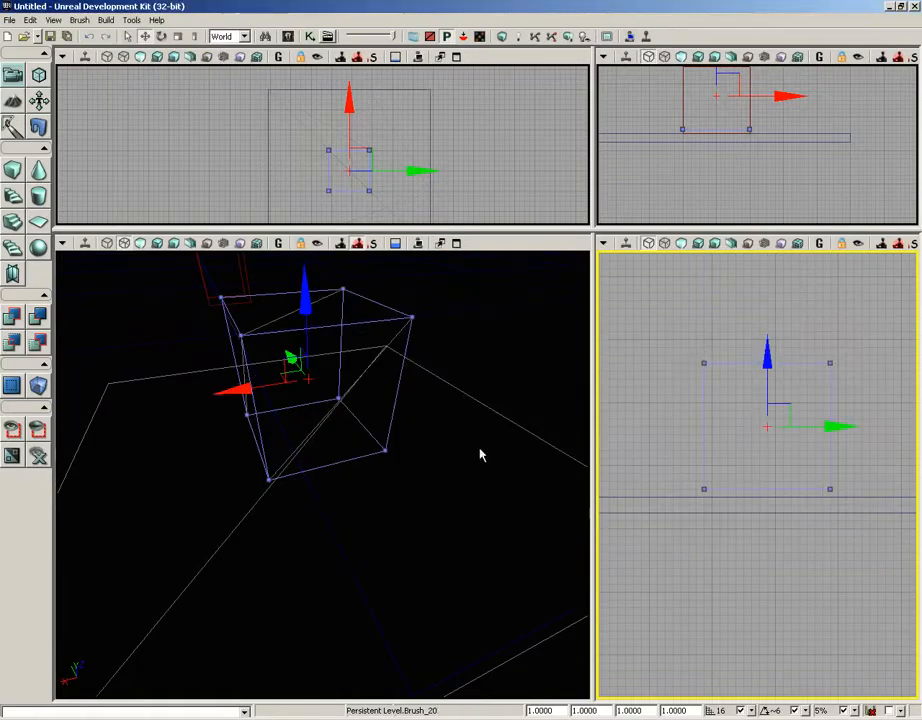
Lower the solid cube back onto the floor slab and rebuild the level geometry.
mouse_move(480, 453)
mouse_down()
mouse_move(457, 504)
mouse_move(436, 508)
mouse_move(392, 505)
mouse_move(401, 451)
mouse_move(366, 450)
mouse_move(469, 463)
mouse_move(470, 471)
mouse_up()
right_drag(471, 471, 480, 444)
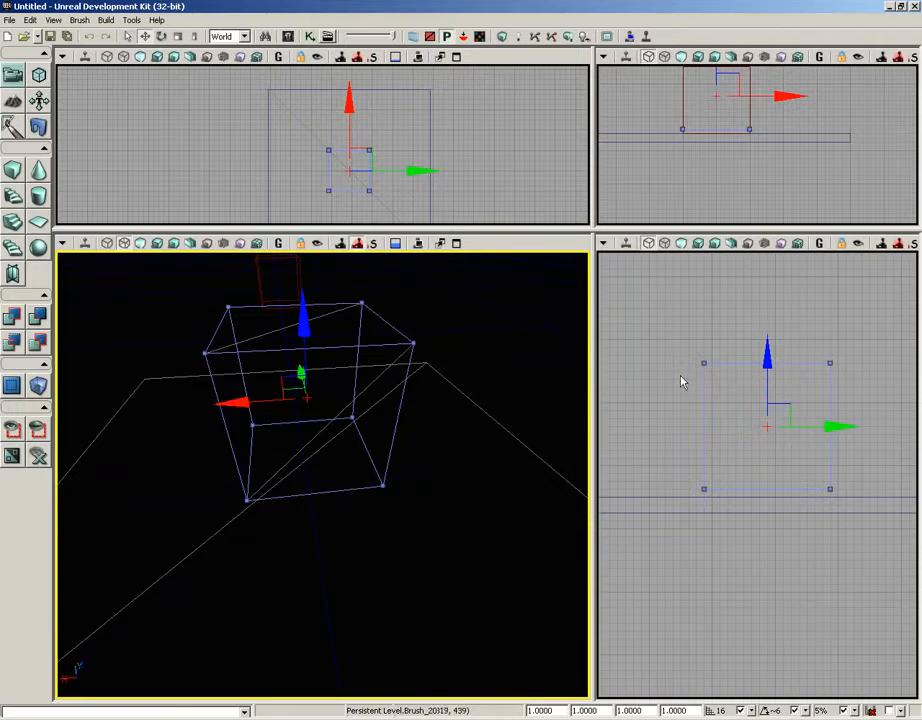
click(769, 362)
drag(771, 364, 768, 371)
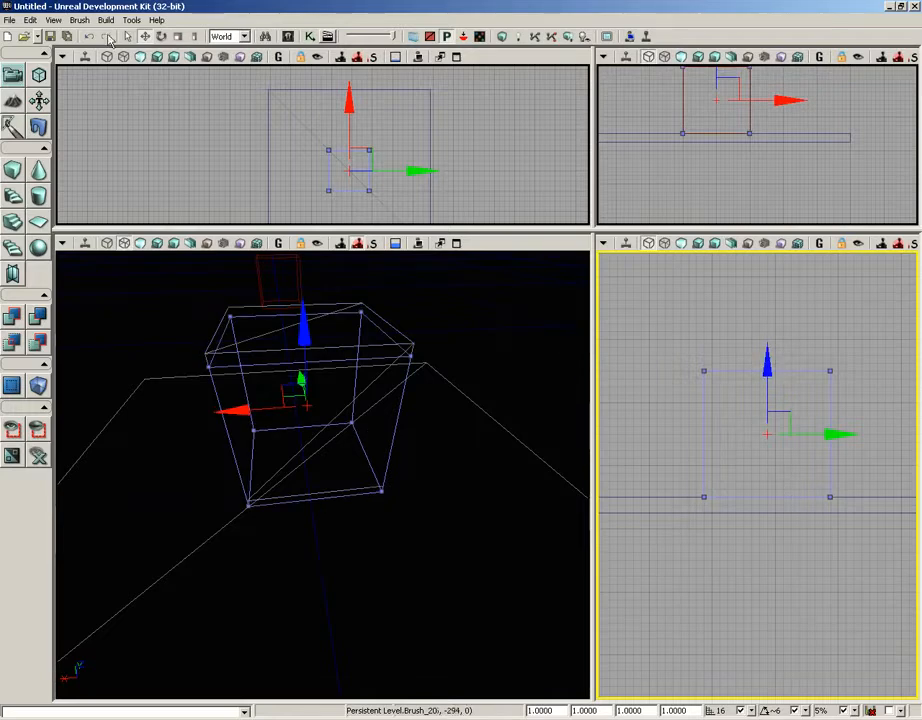
click(105, 20)
click(110, 38)
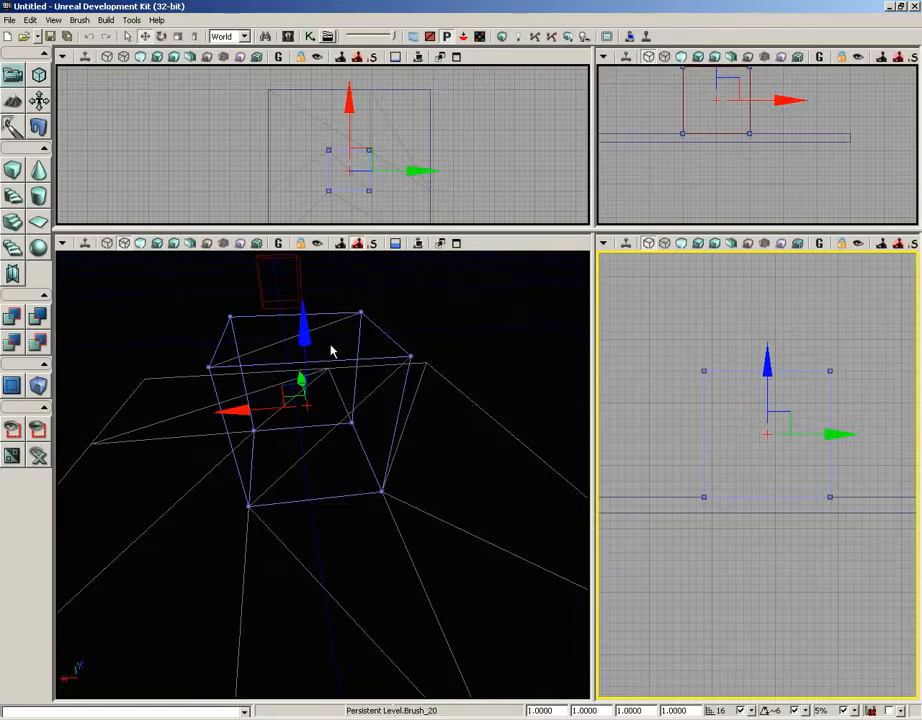
Delete the solid cube brush from the level and rebuild the geometry.
mouse_move(335, 350)
mouse_down()
mouse_move(379, 344)
mouse_move(377, 330)
mouse_up()
click(377, 326)
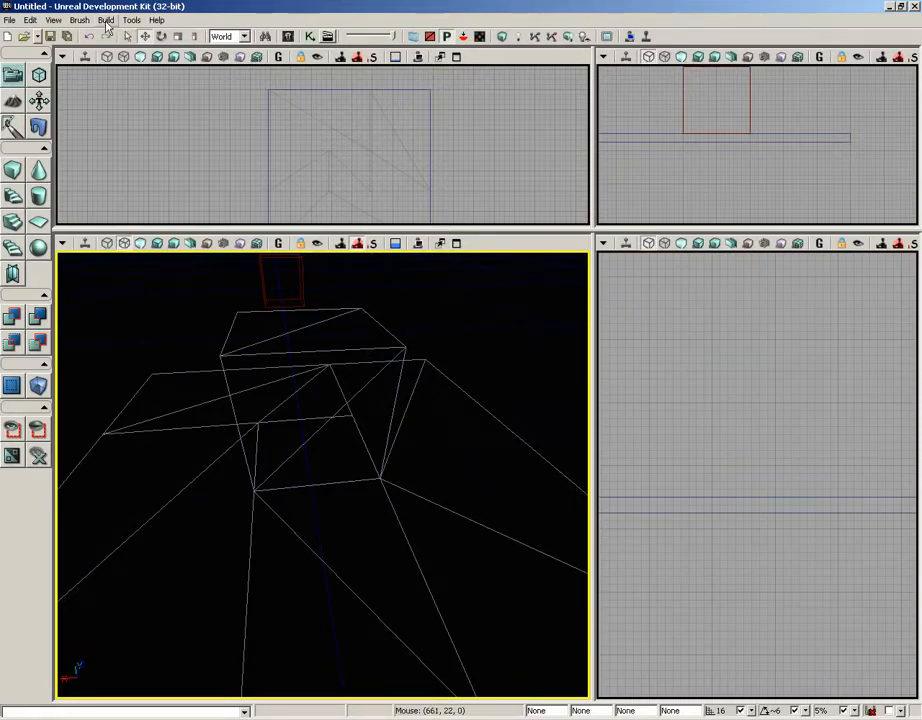
click(106, 21)
click(110, 33)
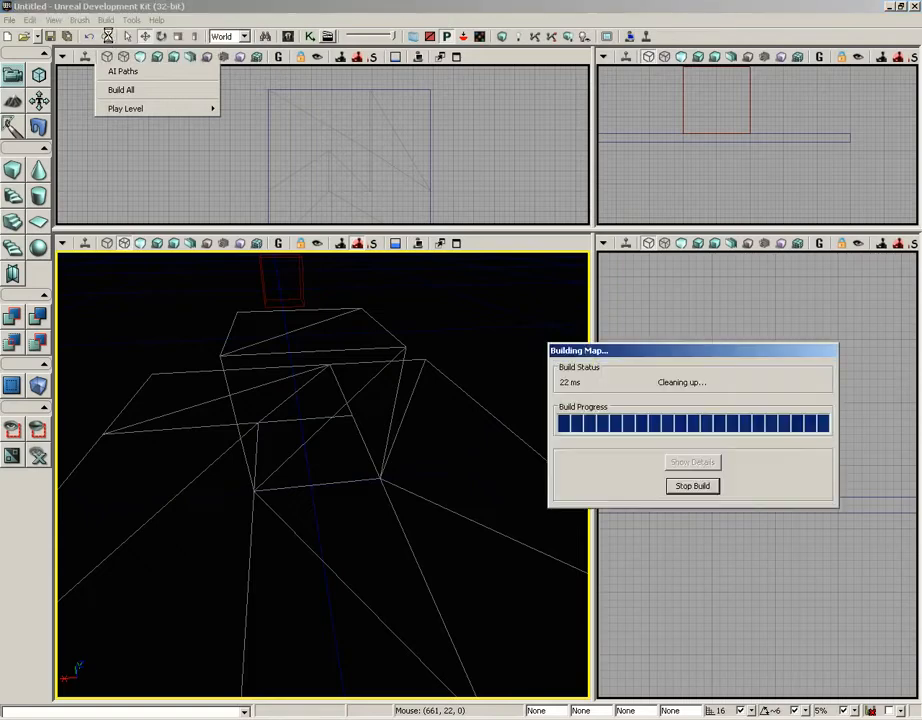
click(815, 313)
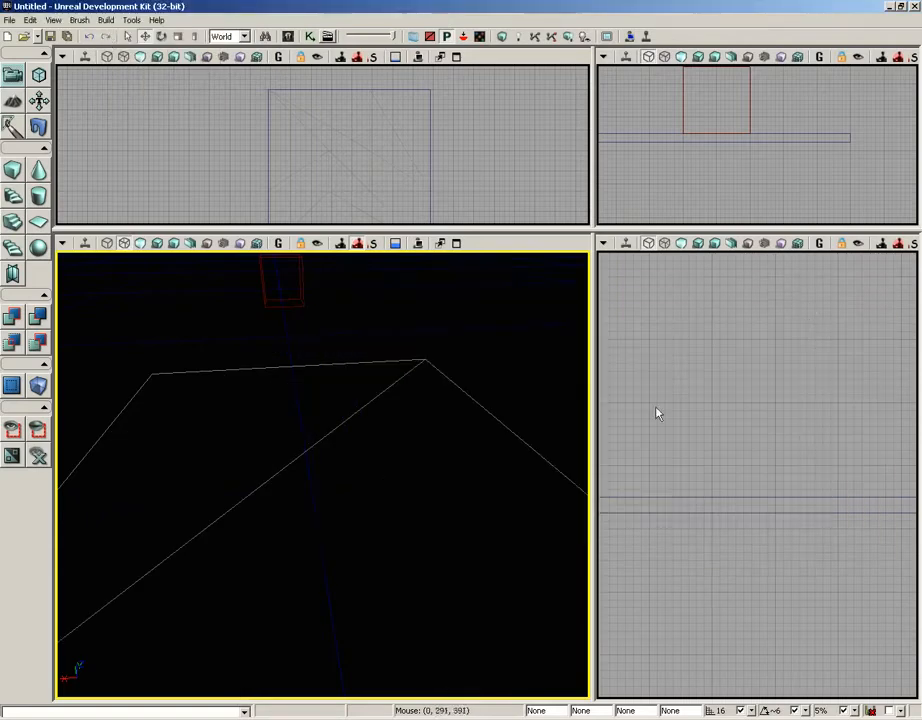
Move the builder cube back over the floor slab so it sits on the slab within its edges.
drag(379, 443, 381, 469)
right_drag(381, 469, 377, 385)
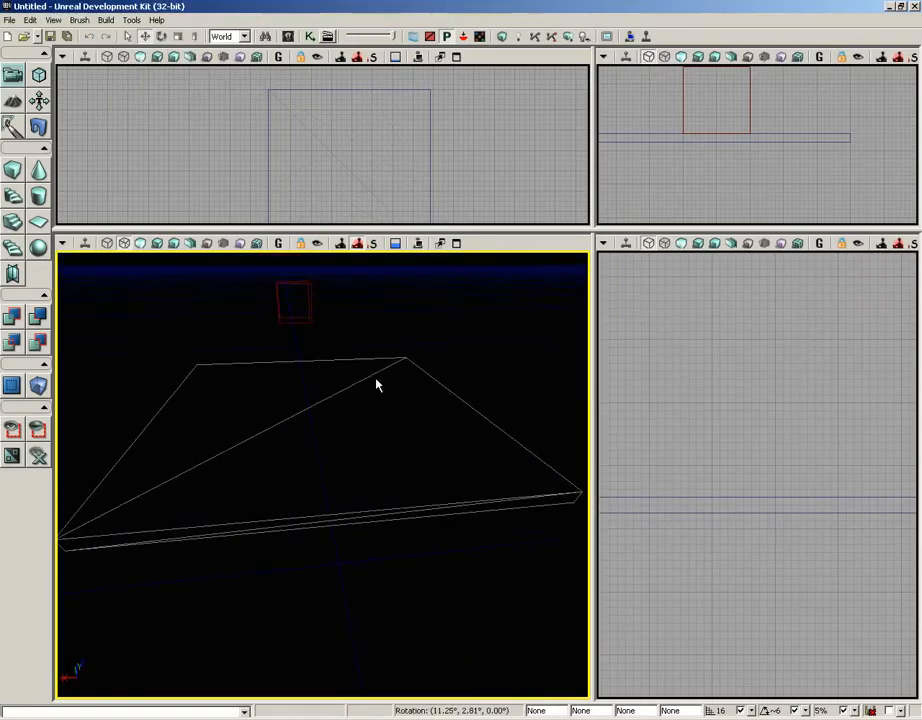
click(300, 305)
scroll(745, 459, down, 3)
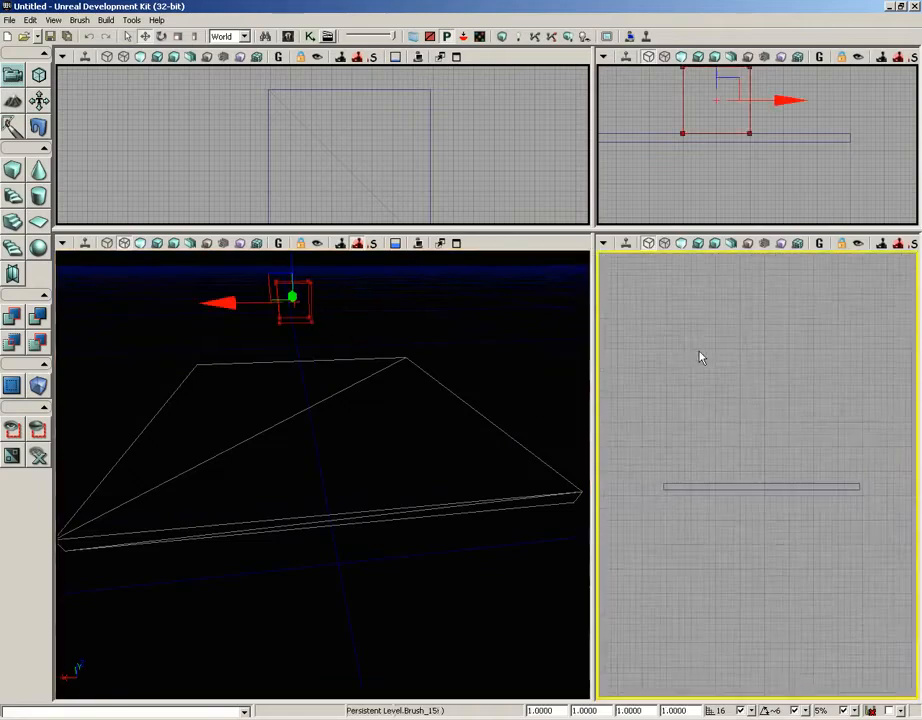
scroll(675, 472, down, 2)
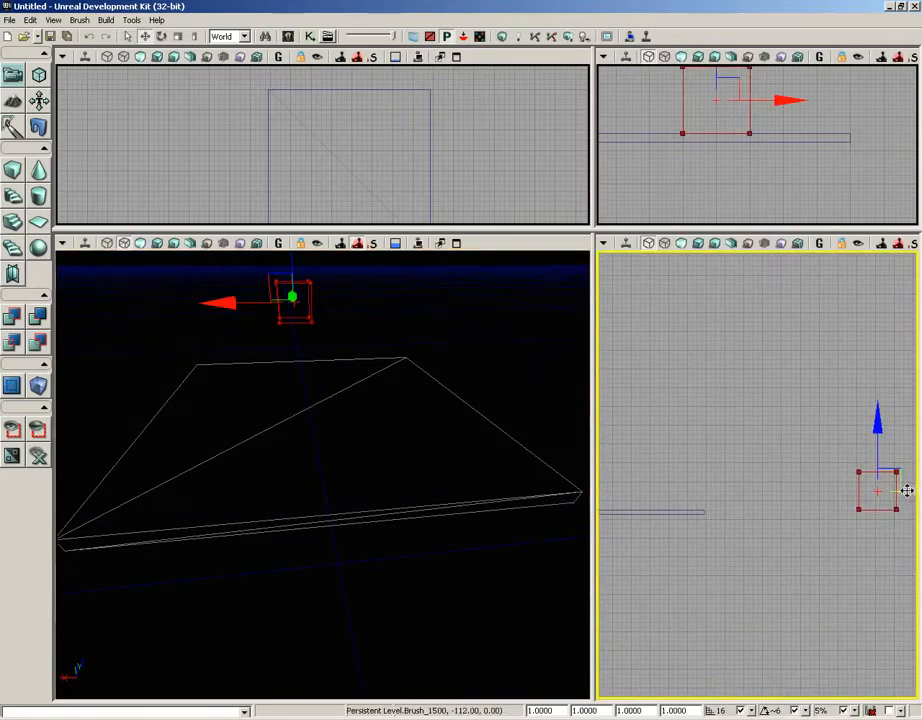
drag(908, 488, 663, 494)
mouse_move(665, 570)
mouse_down()
mouse_move(716, 551)
mouse_move(759, 560)
mouse_up()
scroll(767, 617, up, 4)
scroll(767, 613, up, 1)
drag(768, 475, 763, 475)
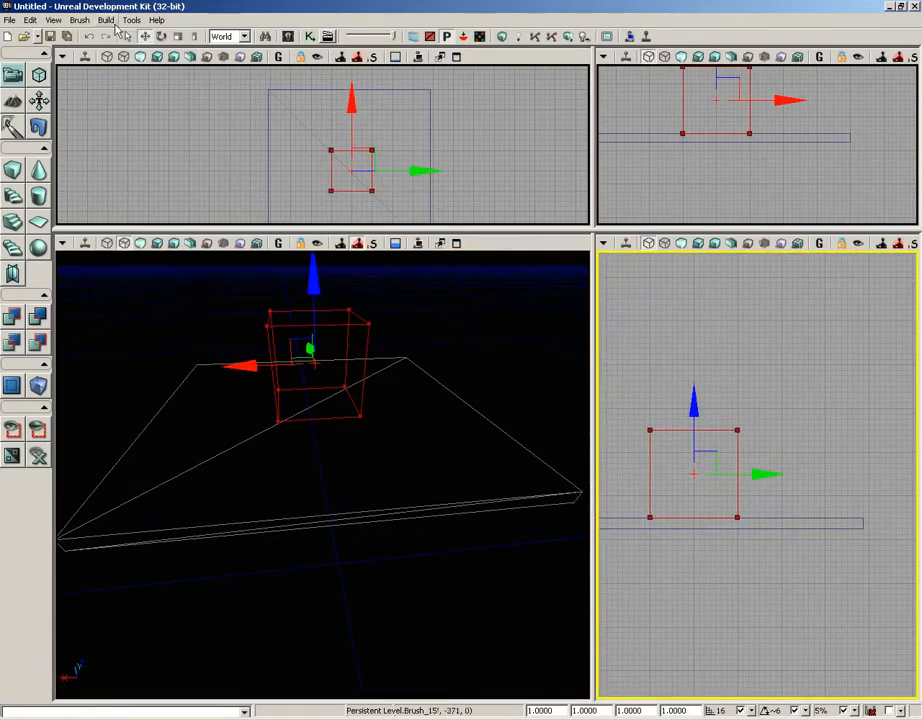
Add the builder cube as a special brush with Semi-Solid solidity, and move the builder brush clear of the new cube.
click(106, 21)
mouse_move(79, 21)
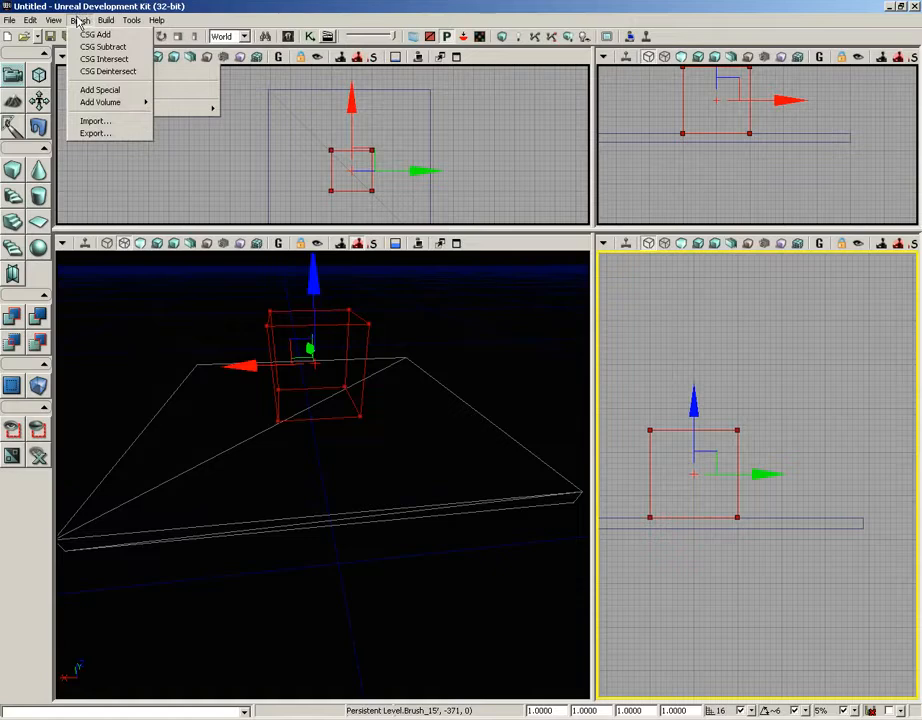
click(96, 89)
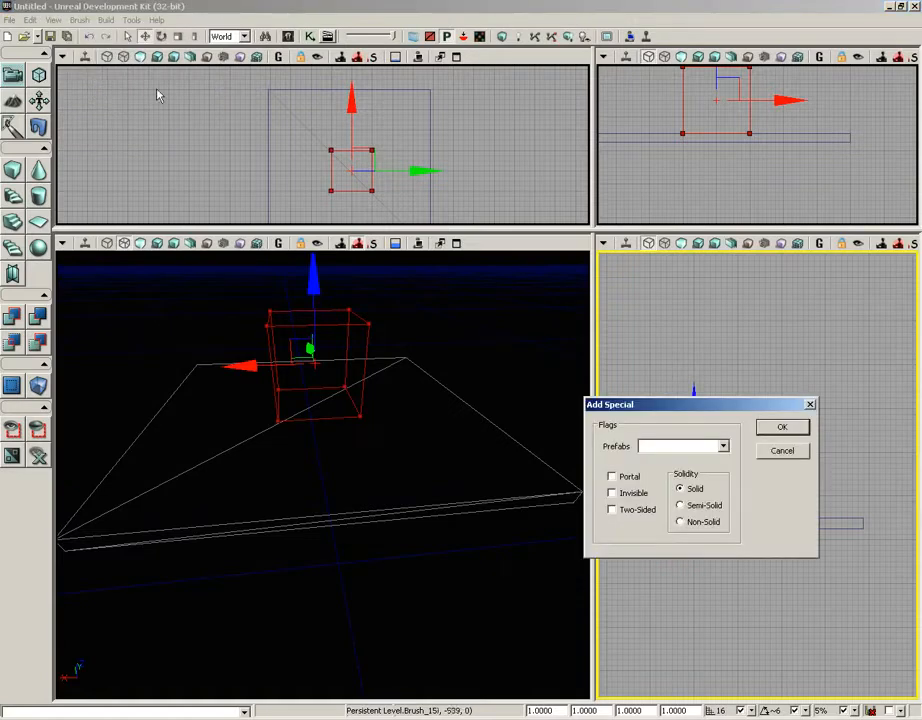
click(701, 510)
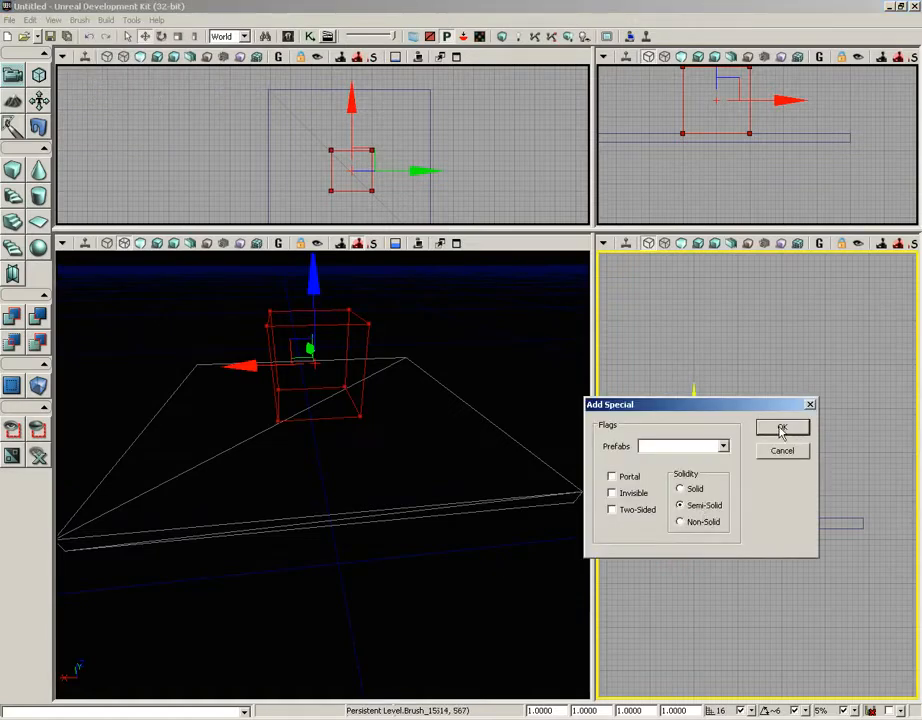
click(782, 428)
mouse_move(530, 443)
mouse_down()
mouse_move(508, 383)
mouse_move(517, 341)
mouse_up()
mouse_move(488, 381)
mouse_down()
mouse_move(506, 366)
mouse_move(474, 362)
mouse_move(335, 494)
mouse_up()
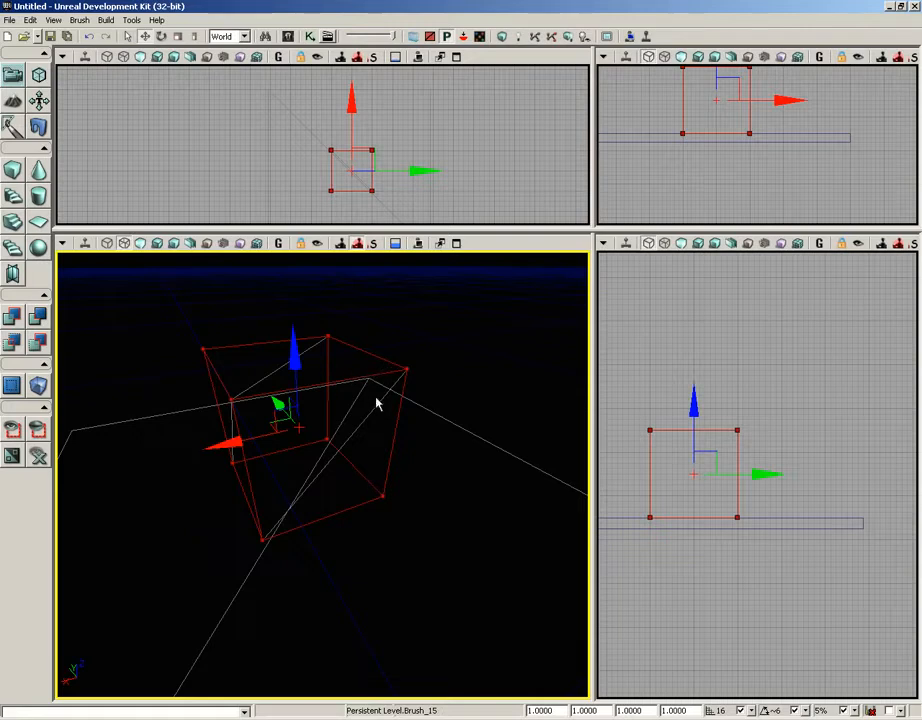
mouse_move(222, 446)
mouse_down()
mouse_move(372, 408)
mouse_move(412, 378)
mouse_up()
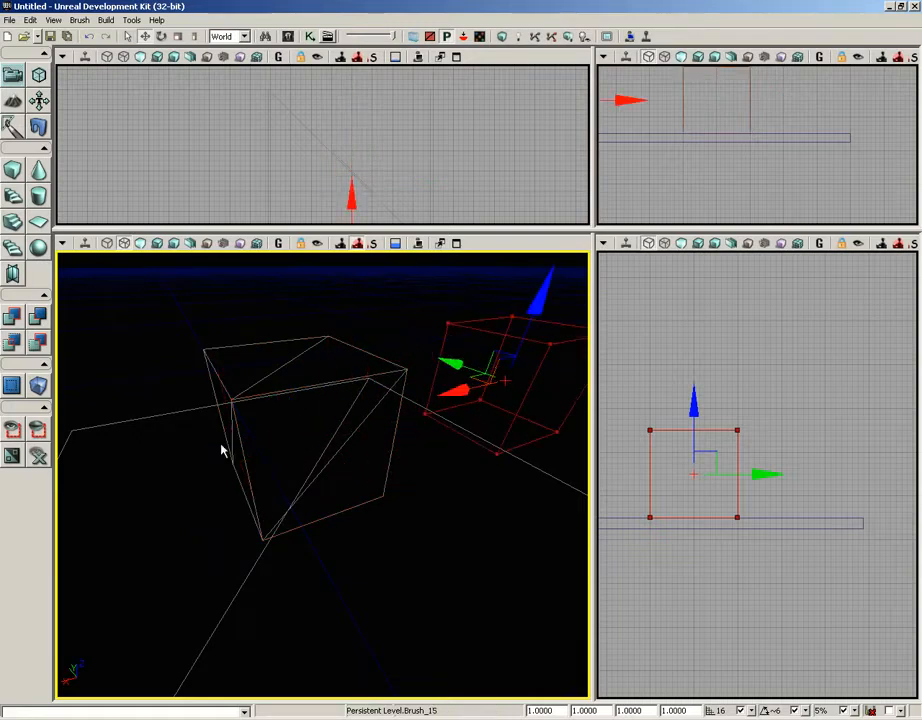
Review the solidity options for special brushes without adding another brush.
click(79, 20)
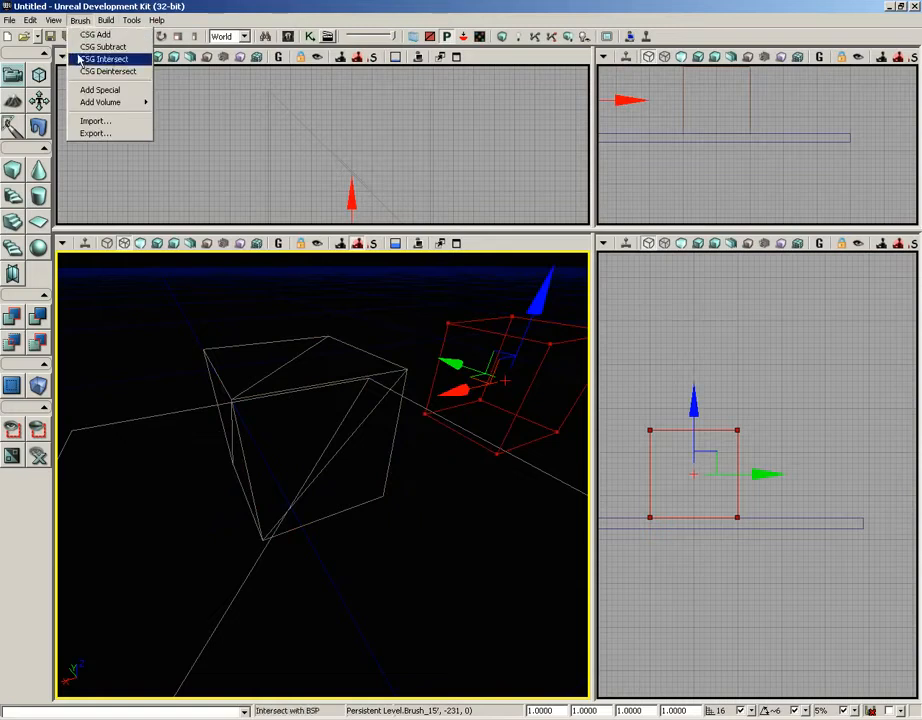
click(84, 89)
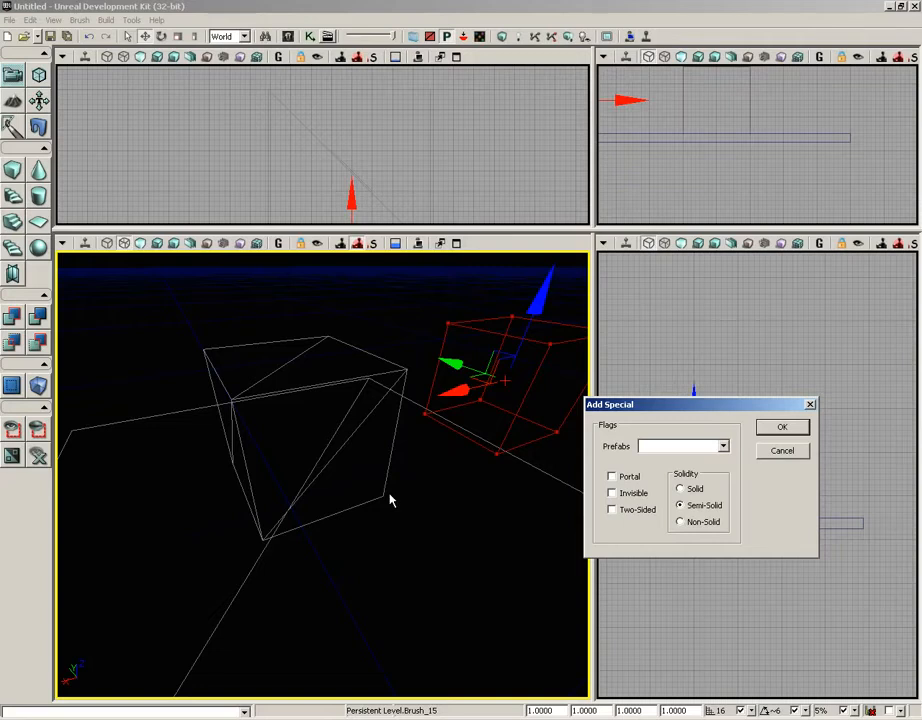
click(801, 452)
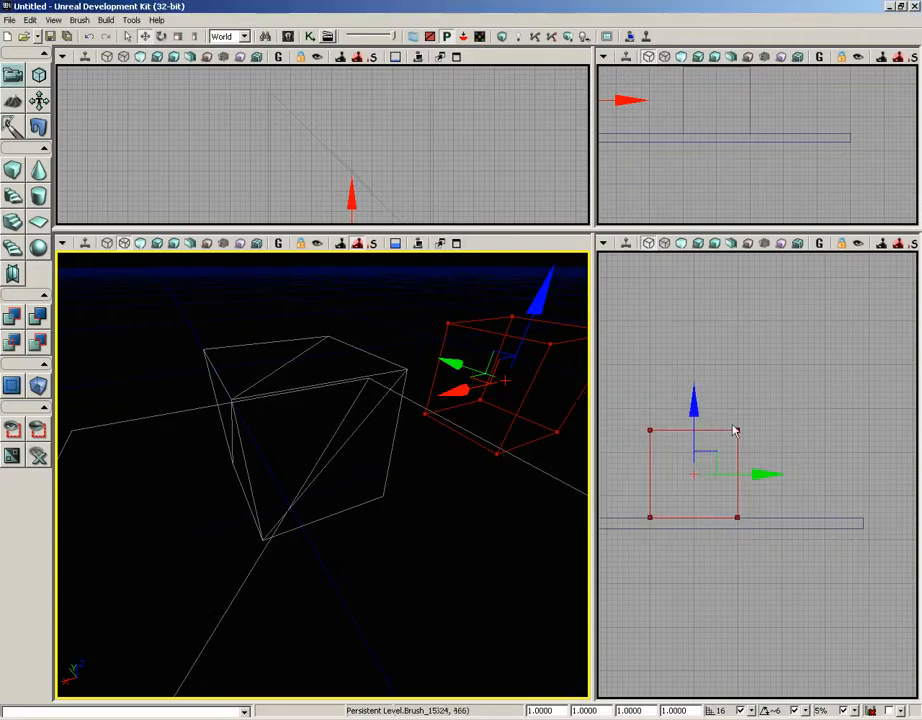
Create a new level with the Additive geometry style, discarding the changes to the current untitled level.
click(9, 20)
click(20, 34)
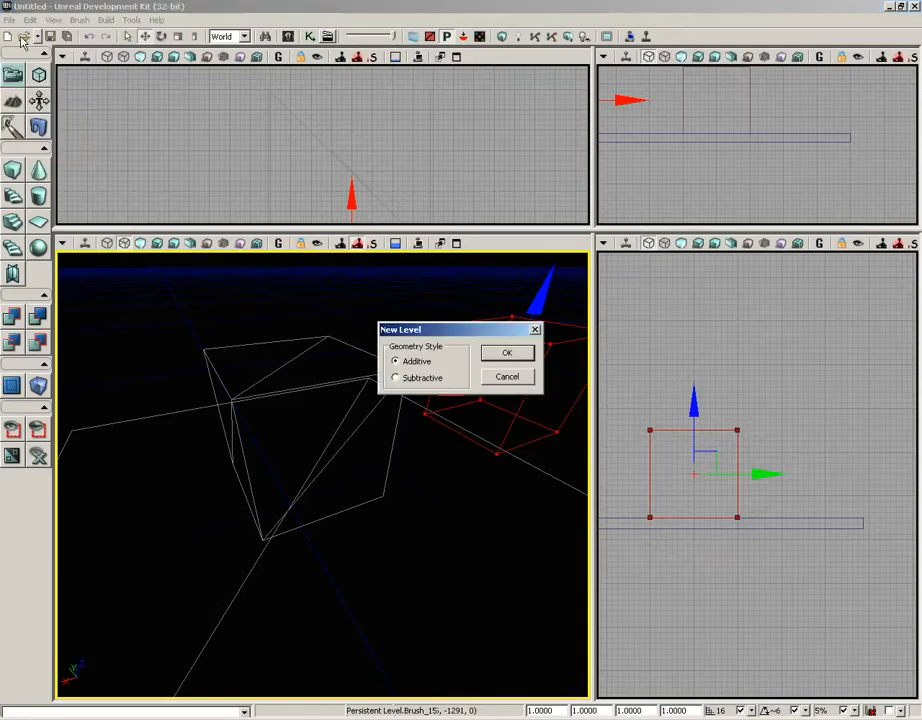
click(521, 354)
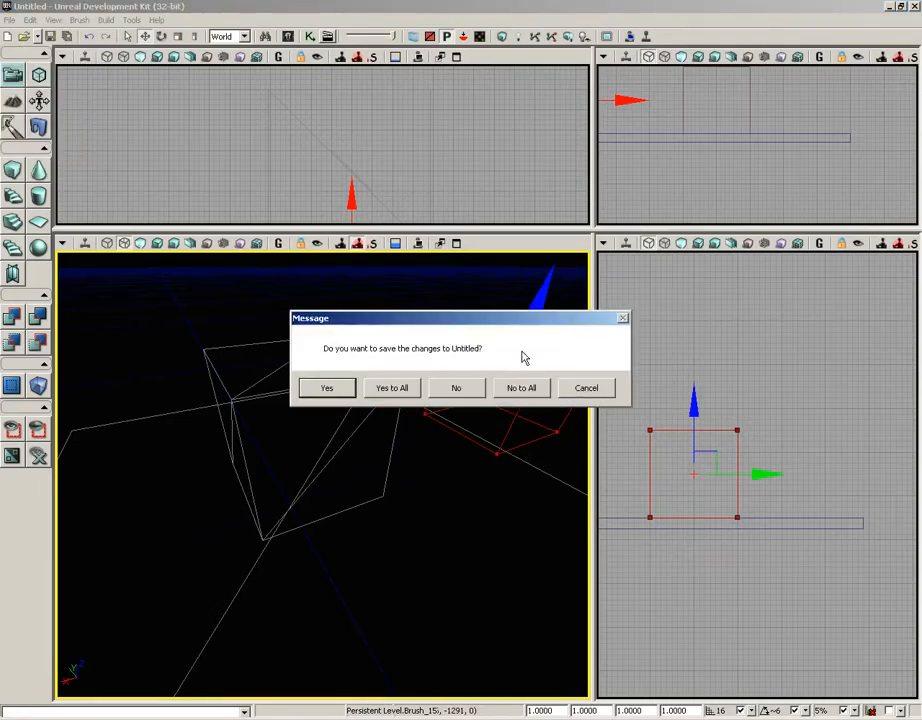
click(454, 389)
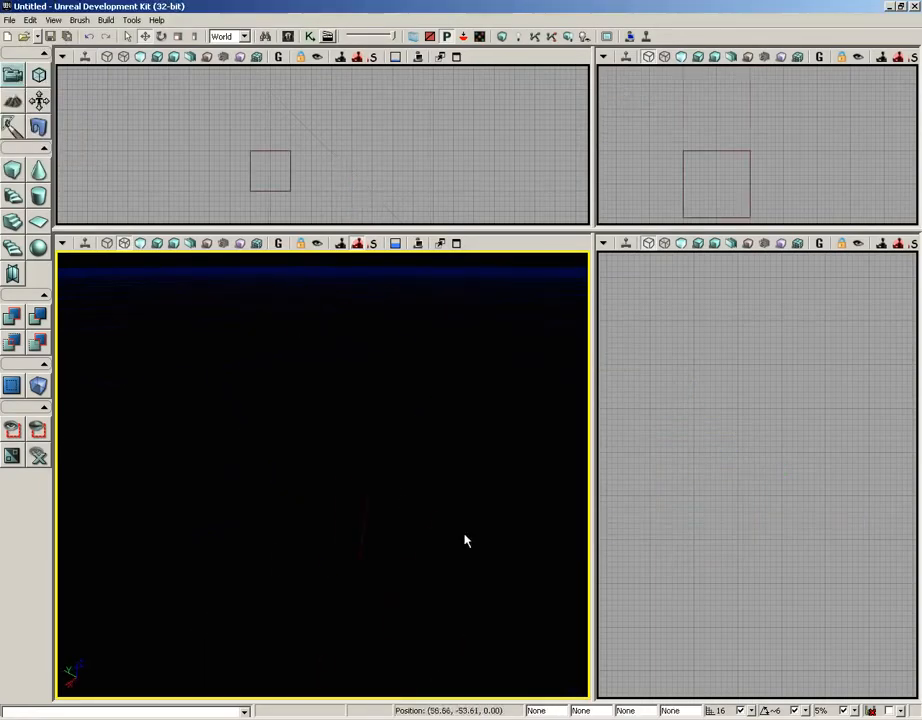
Import ColumnCore.ASE as the builder brush, with Merge Faces enabled and the Solid mesh option.
click(86, 21)
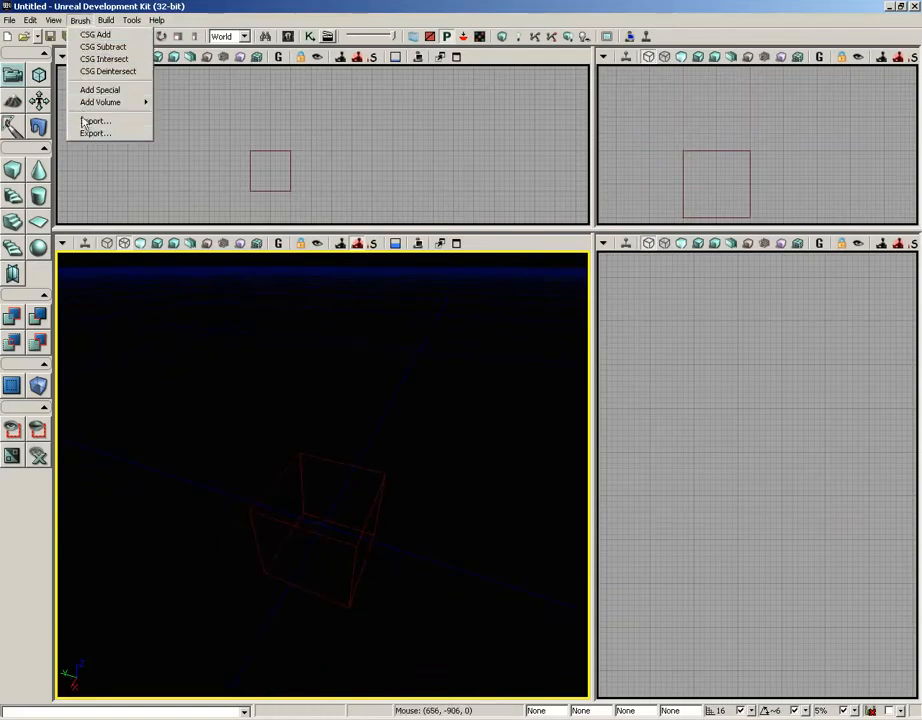
mouse_move(95, 107)
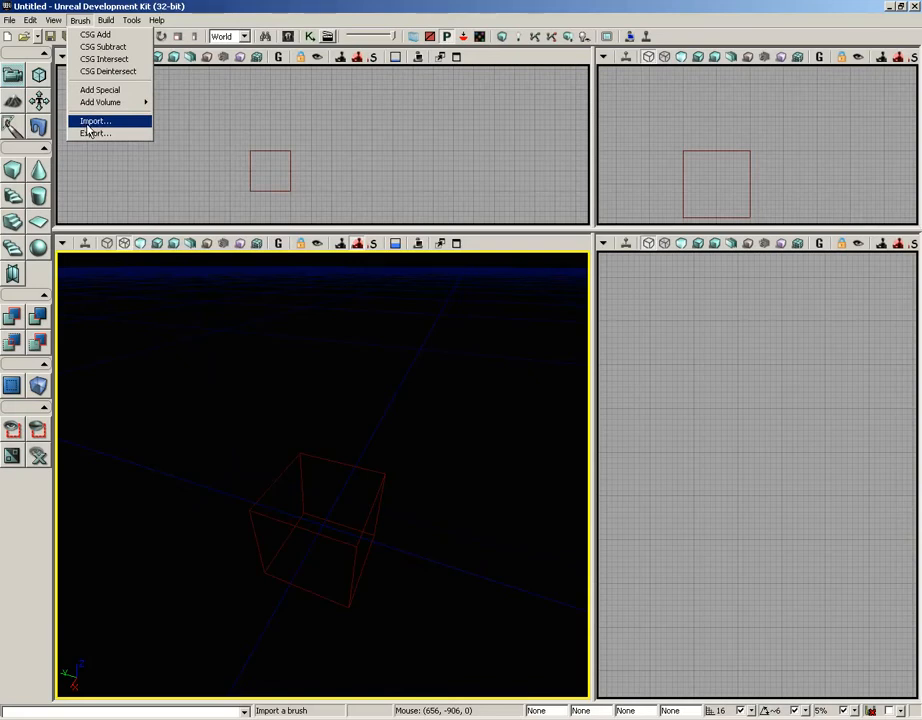
click(86, 122)
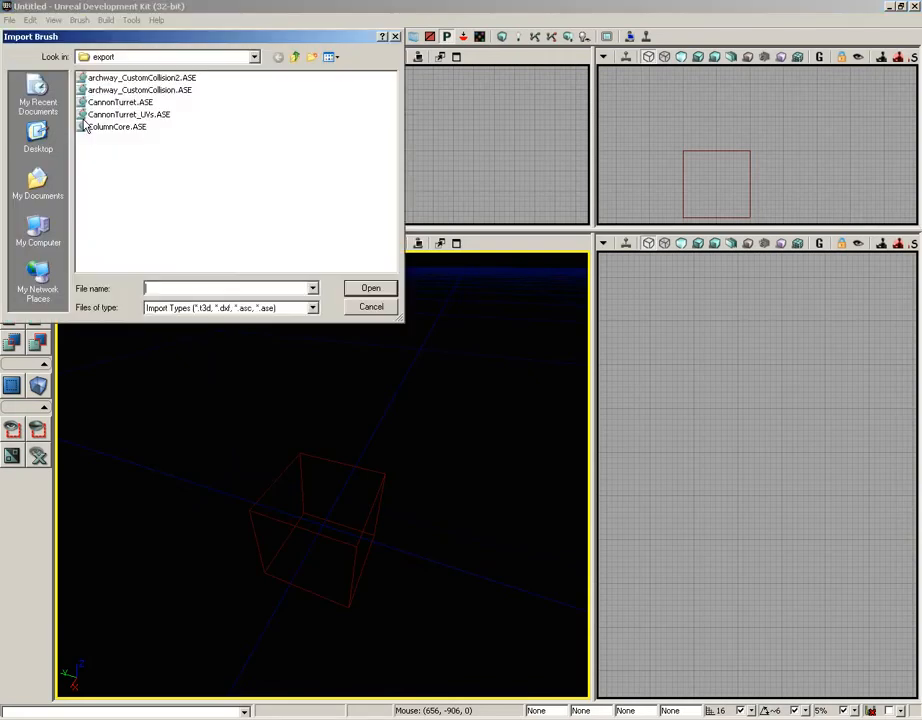
click(104, 128)
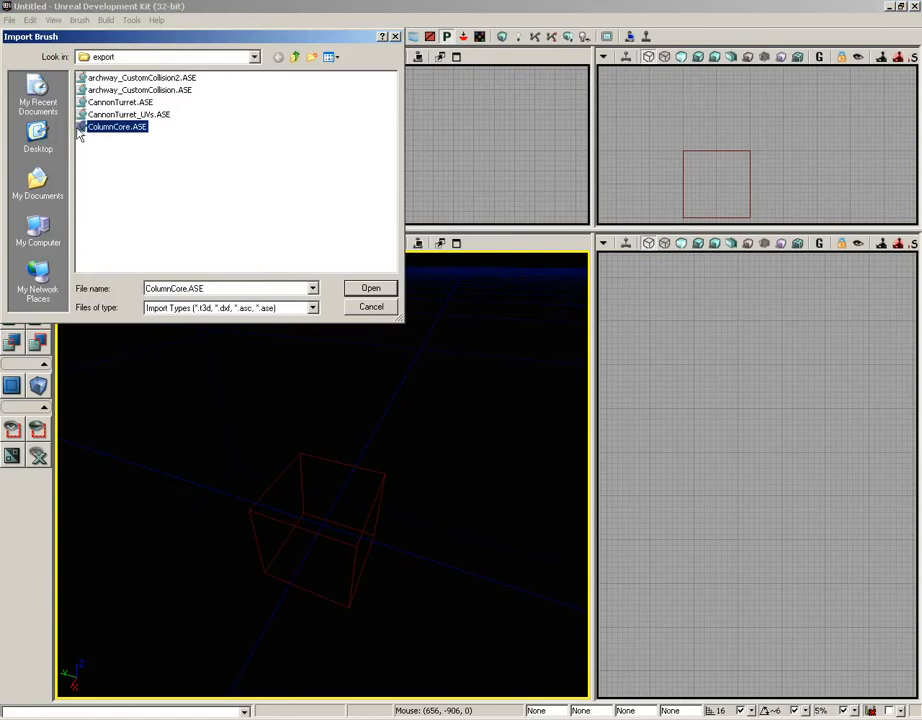
click(386, 289)
click(362, 341)
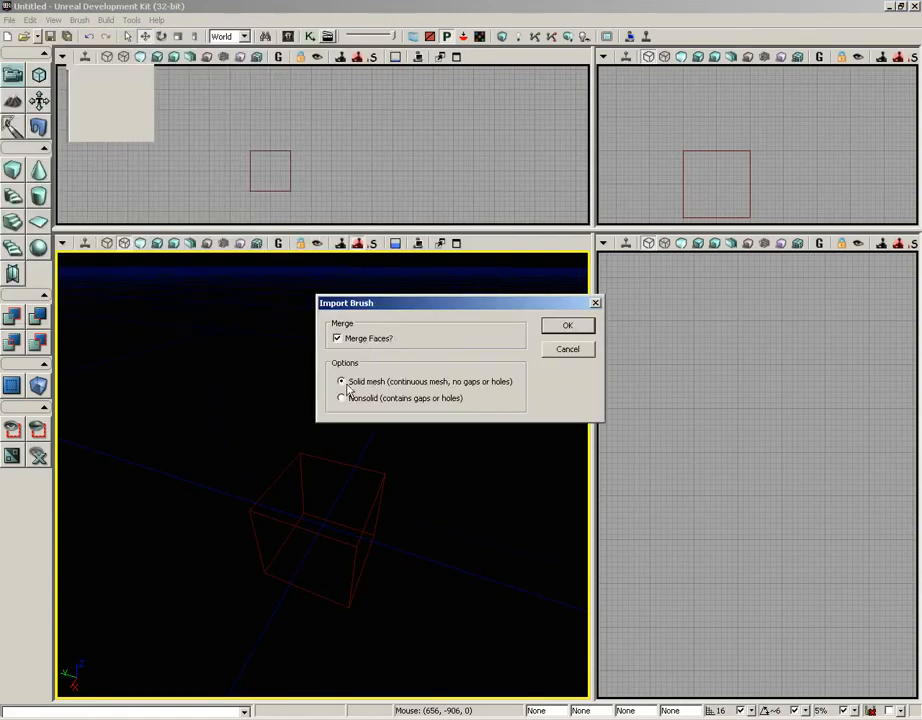
click(567, 325)
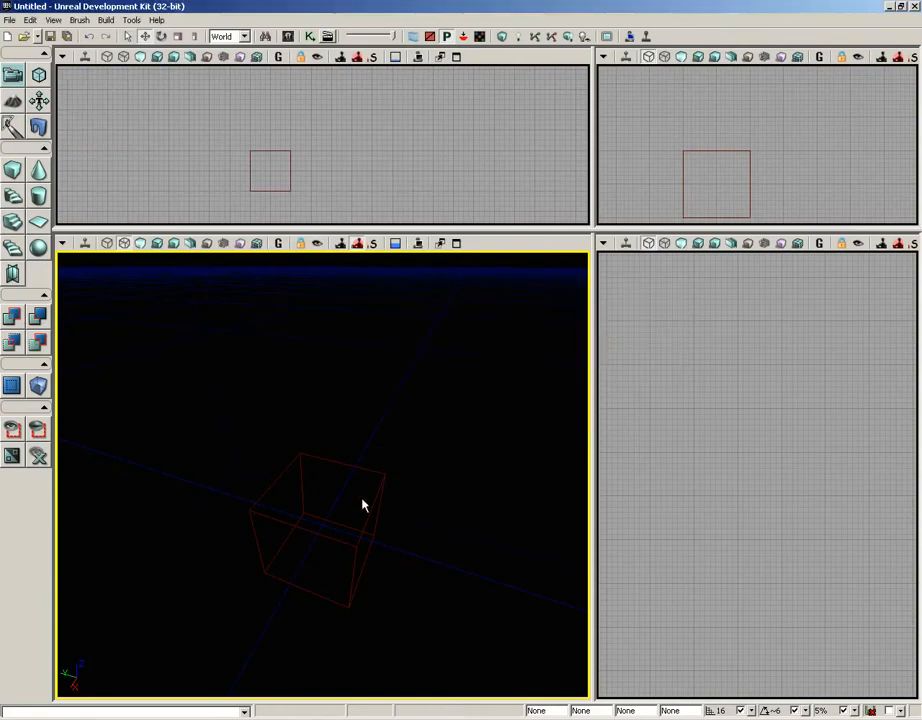
mouse_move(387, 491)
mouse_down()
mouse_move(379, 407)
mouse_move(393, 475)
mouse_up()
right_drag(393, 475, 395, 405)
middle_drag(395, 405, 388, 466)
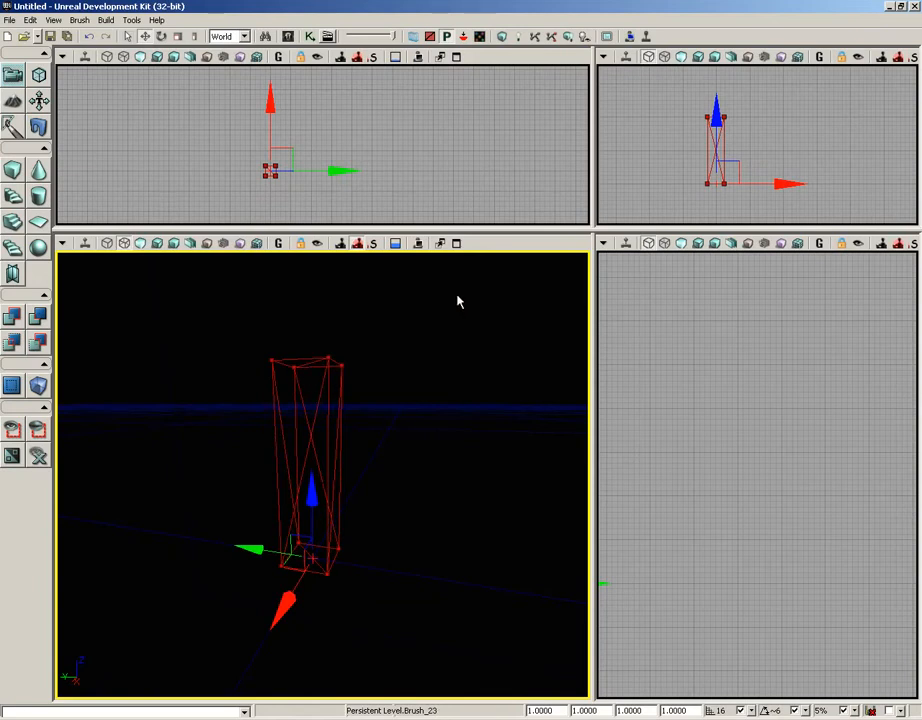
click(79, 20)
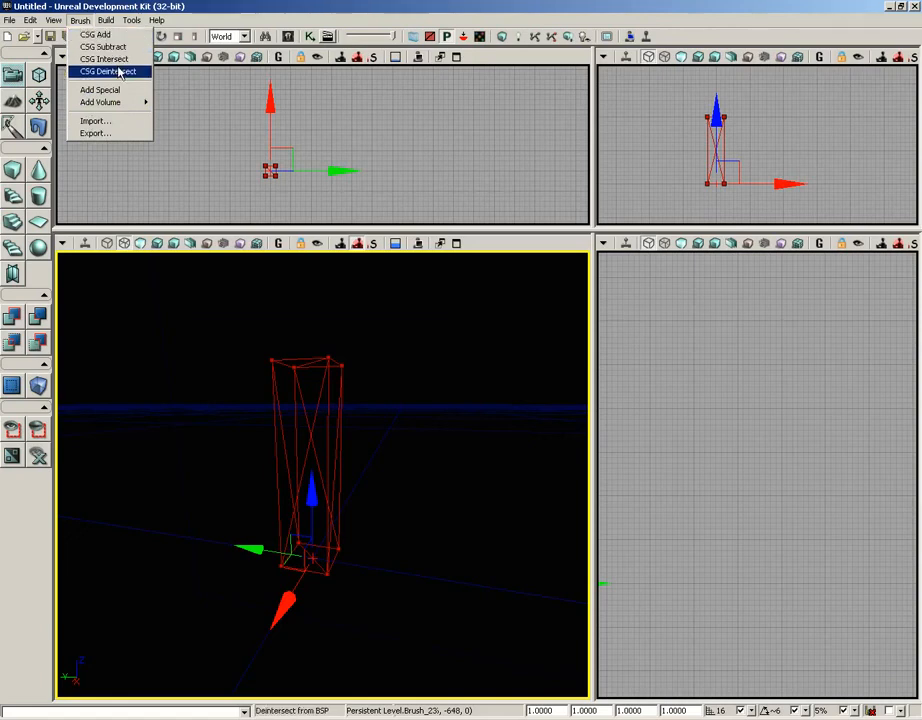
mouse_move(104, 104)
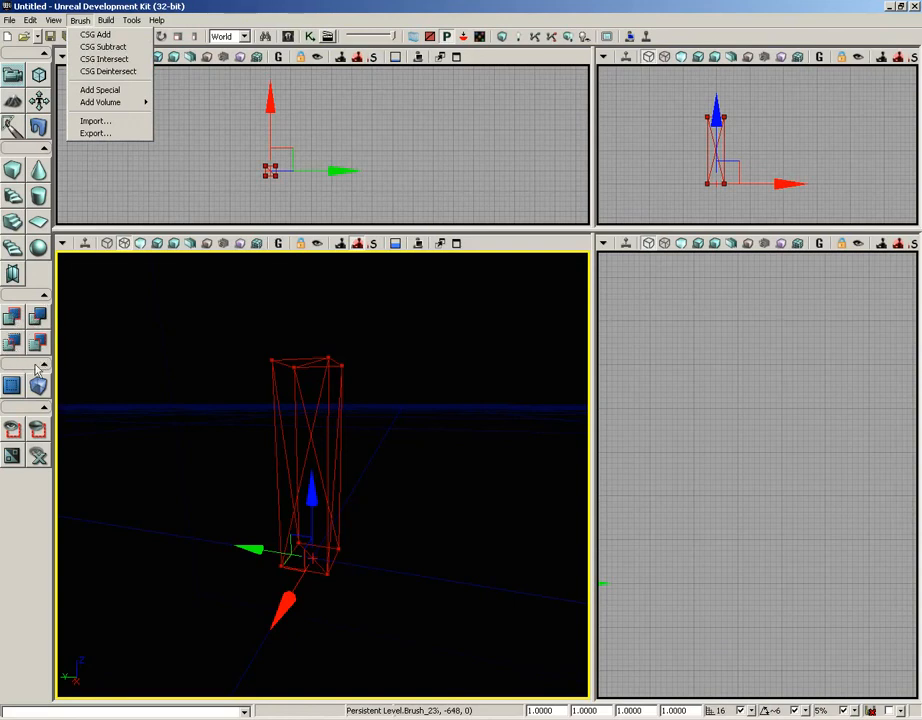
mouse_move(172, 362)
mouse_down()
mouse_move(172, 380)
mouse_move(174, 362)
mouse_up()
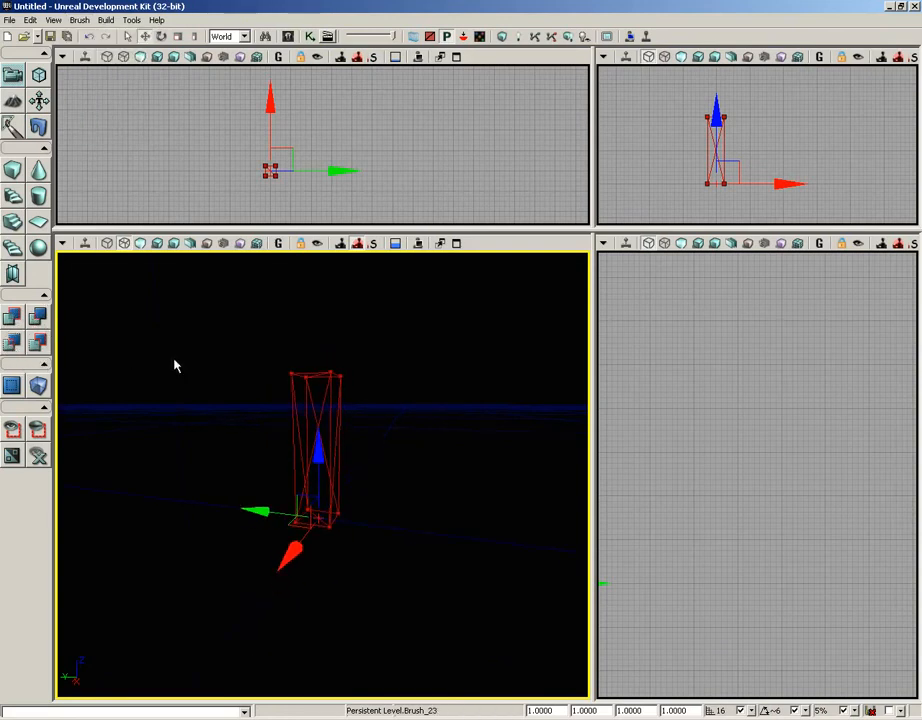